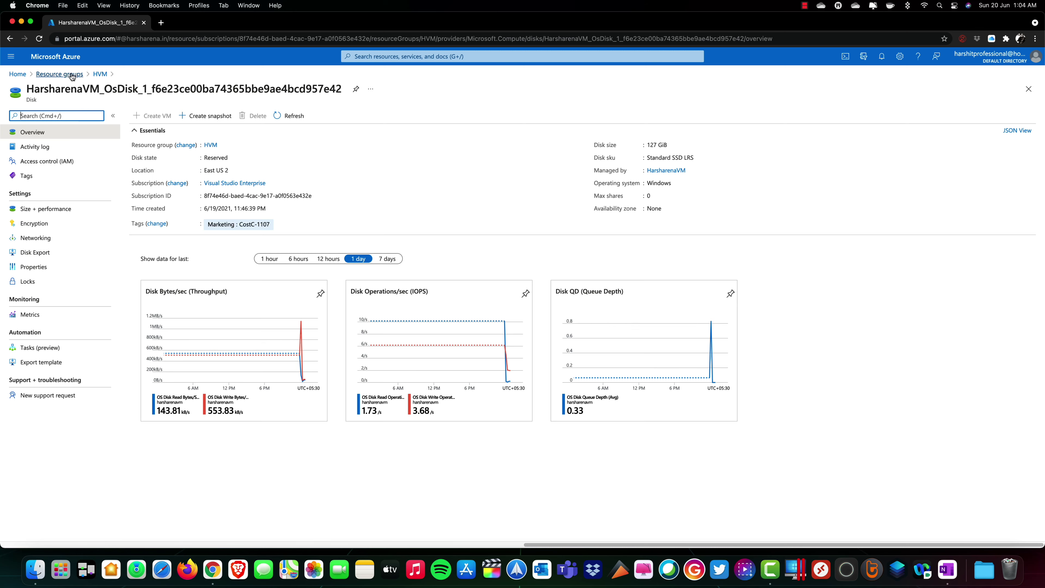
# - Add a lock named DonotDelete with lock type Delete to the HVM resource group
pyautogui.click(98, 73)
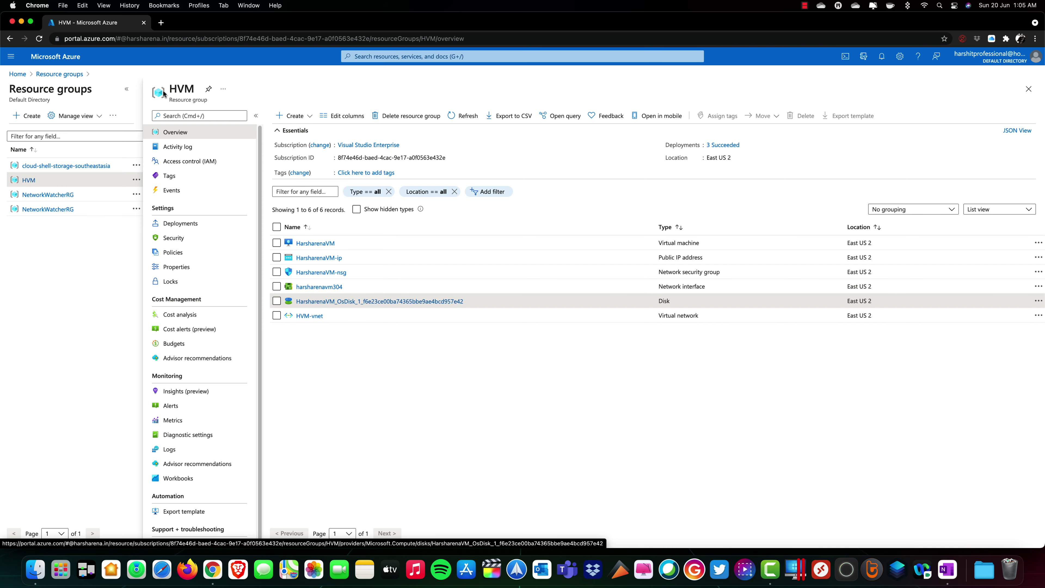
pyautogui.click(189, 283)
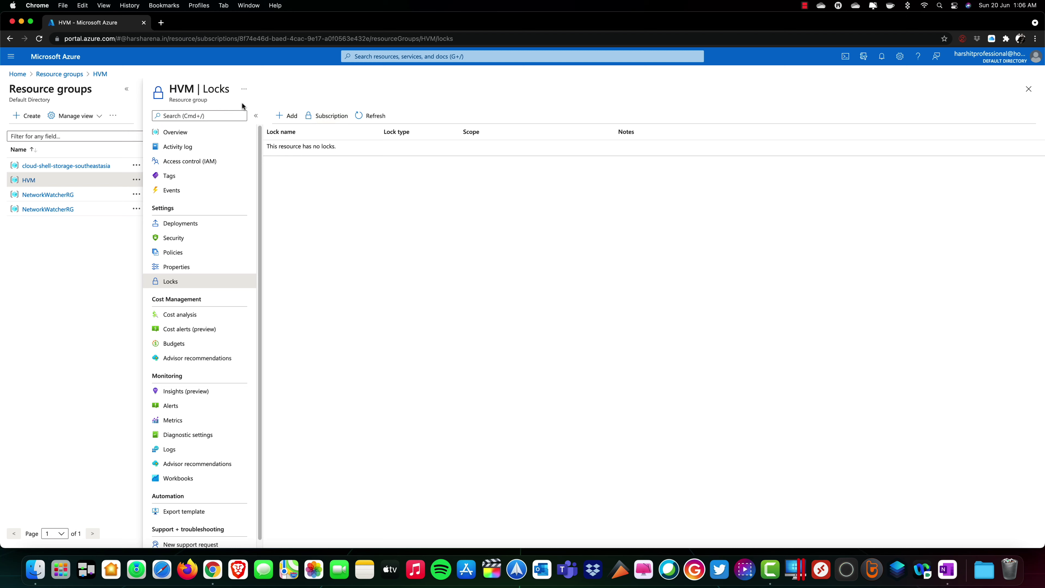
pyautogui.doubleClick(196, 88)
pyautogui.click(290, 117)
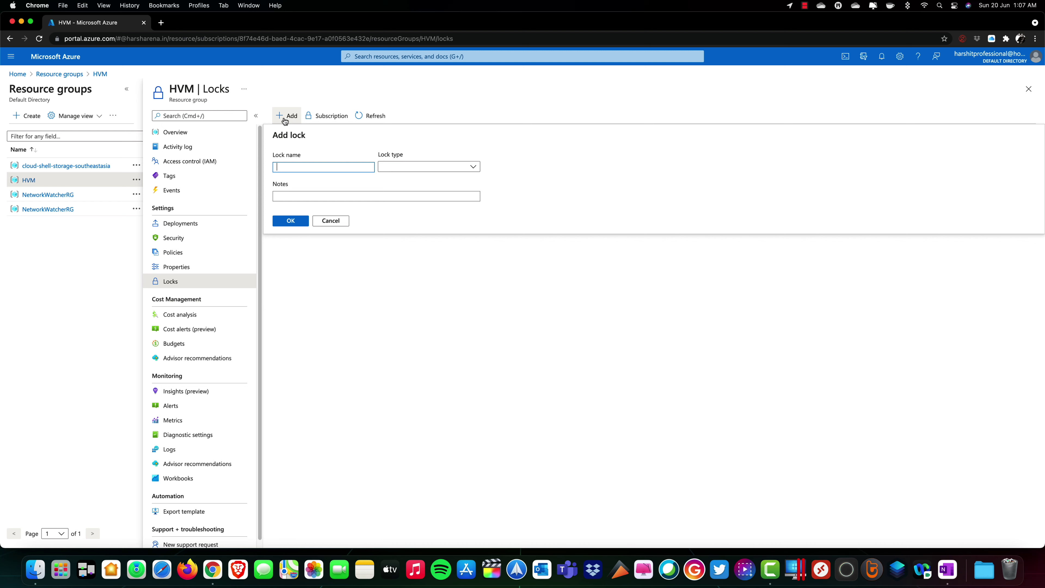
pyautogui.write('DonotDelete')
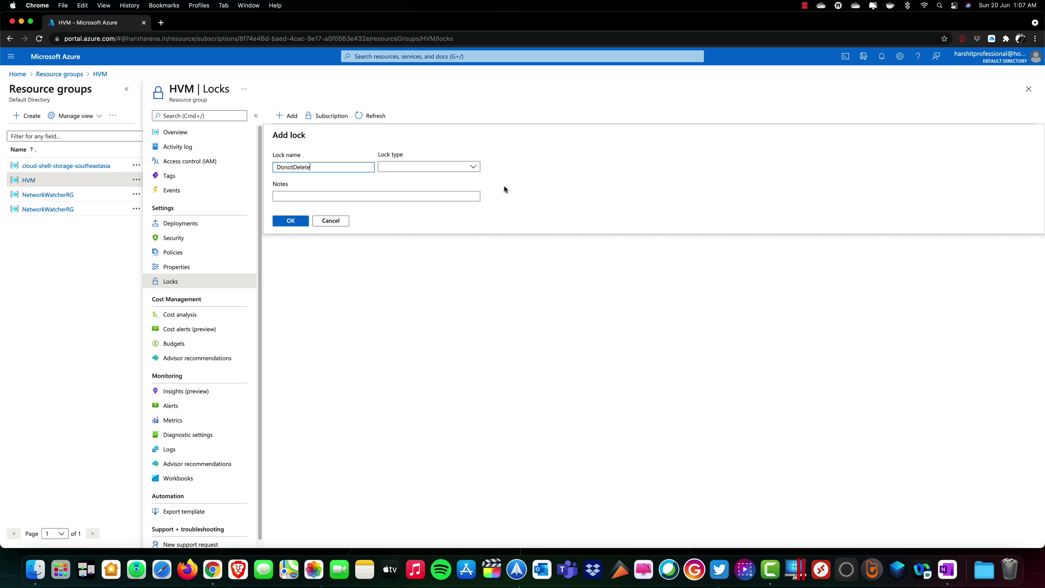
pyautogui.click(471, 169)
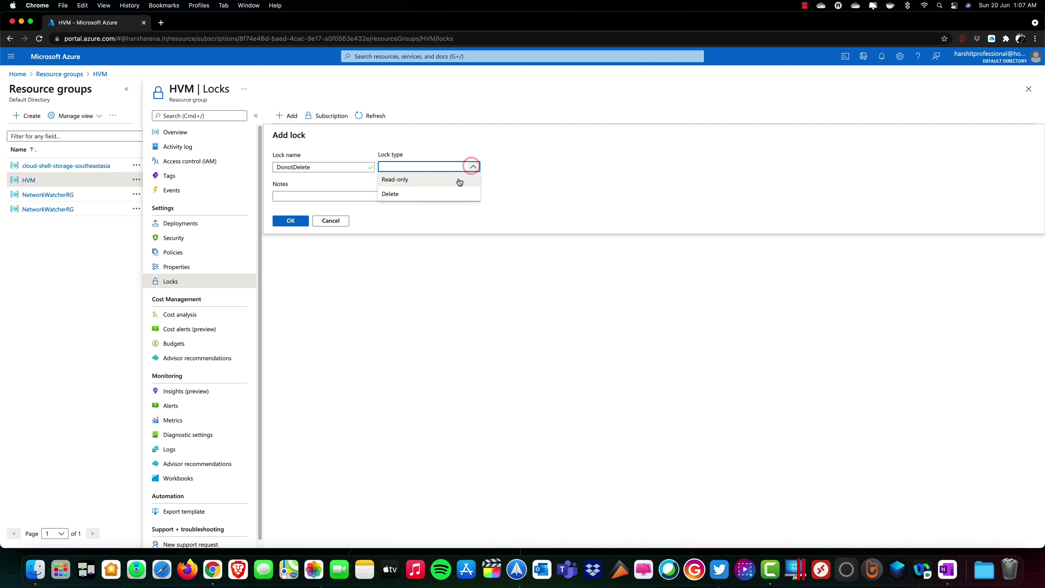
pyautogui.click(447, 195)
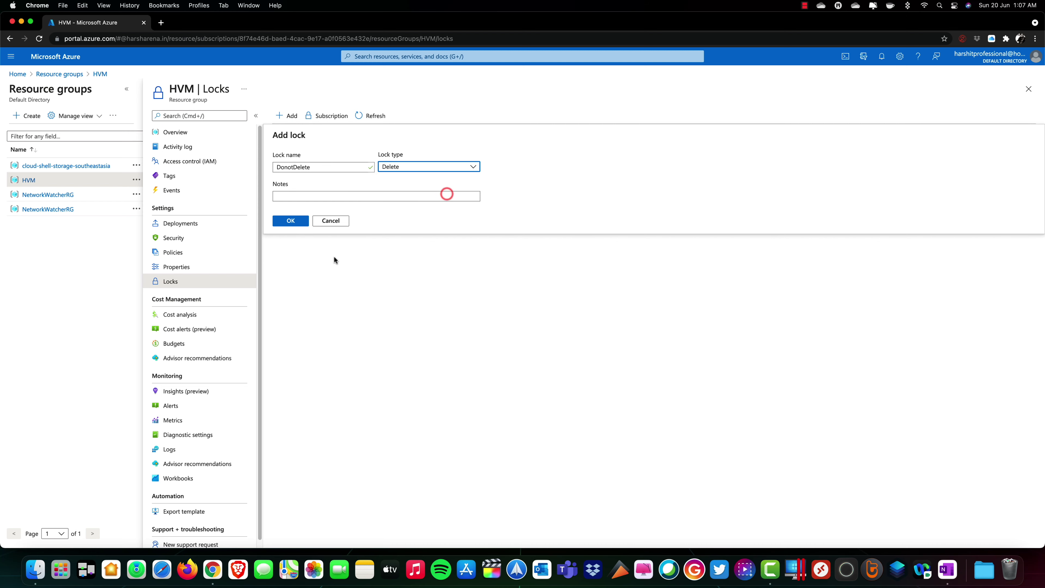
pyautogui.click(284, 220)
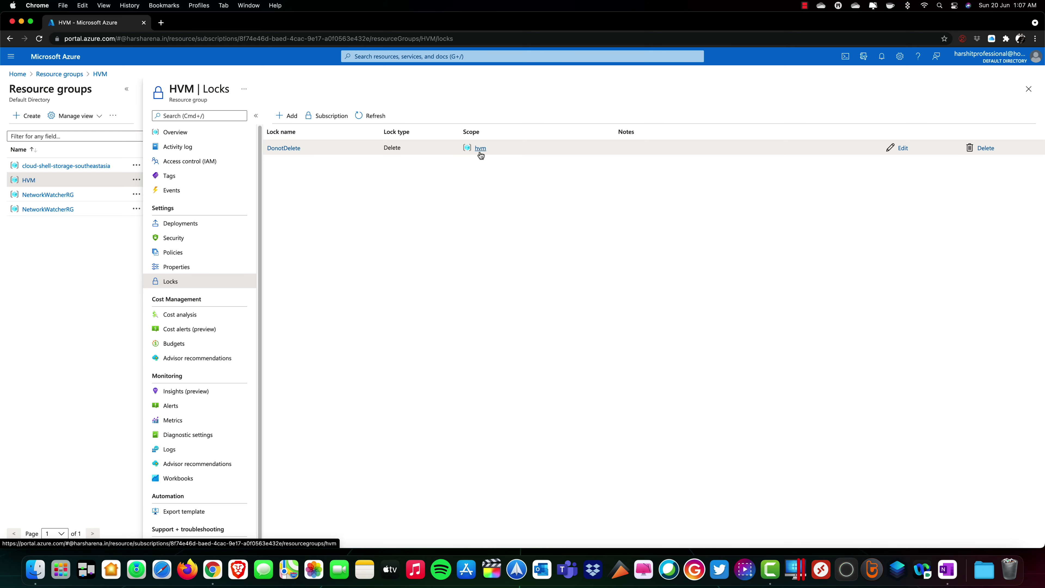
# - Try to delete the HVM resource group, confirming with its name, and check the resulting notification
pyautogui.click(193, 132)
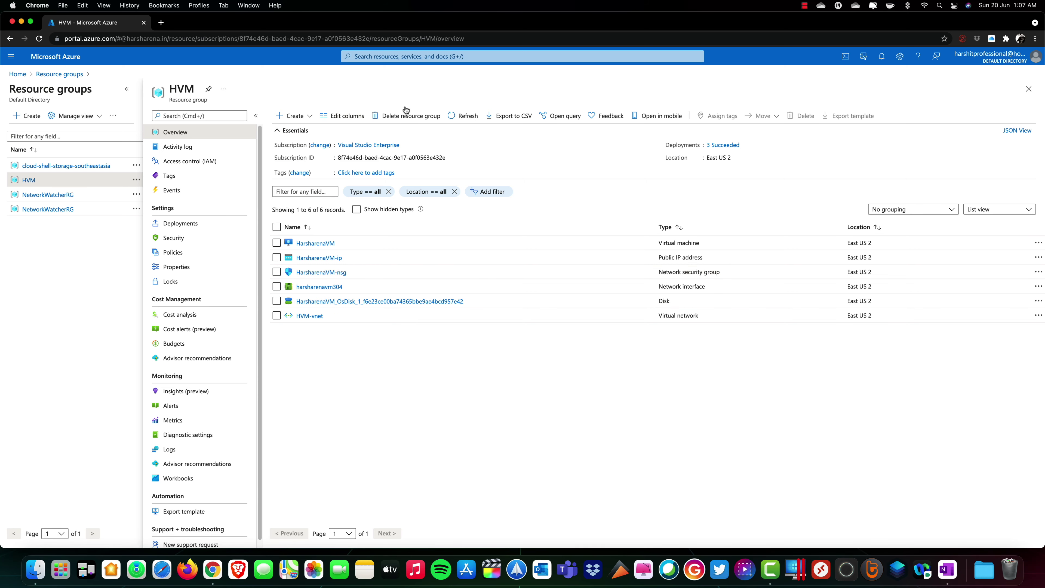
pyautogui.click(406, 117)
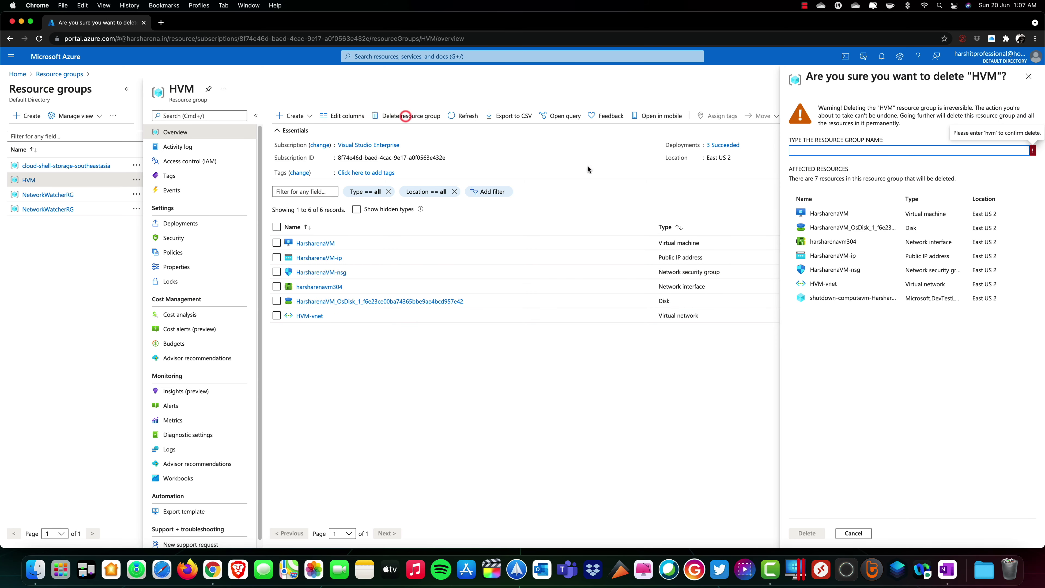
pyautogui.click(850, 153)
pyautogui.write('H')
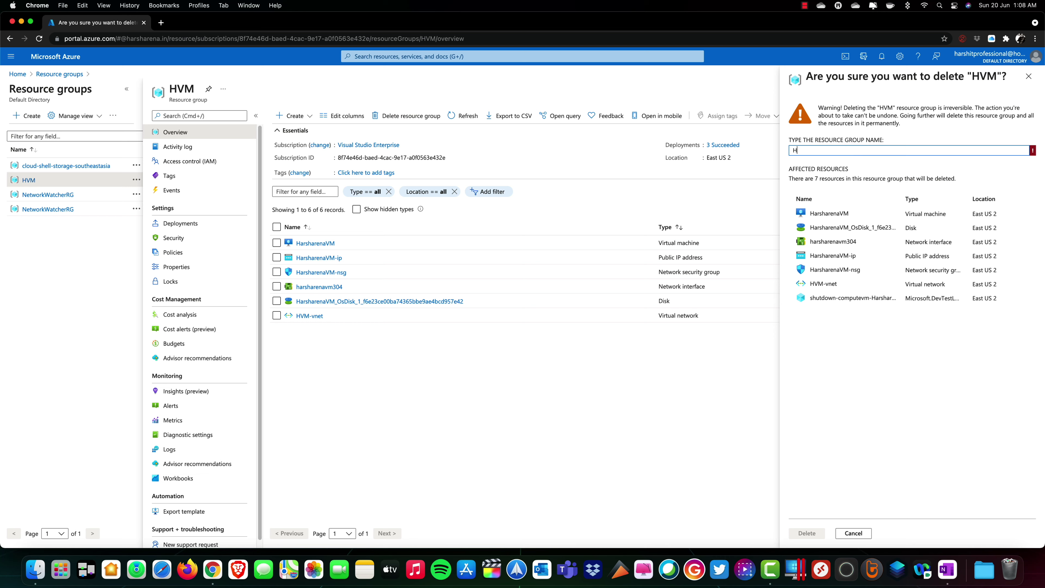
pyautogui.write('VM')
pyautogui.click(806, 533)
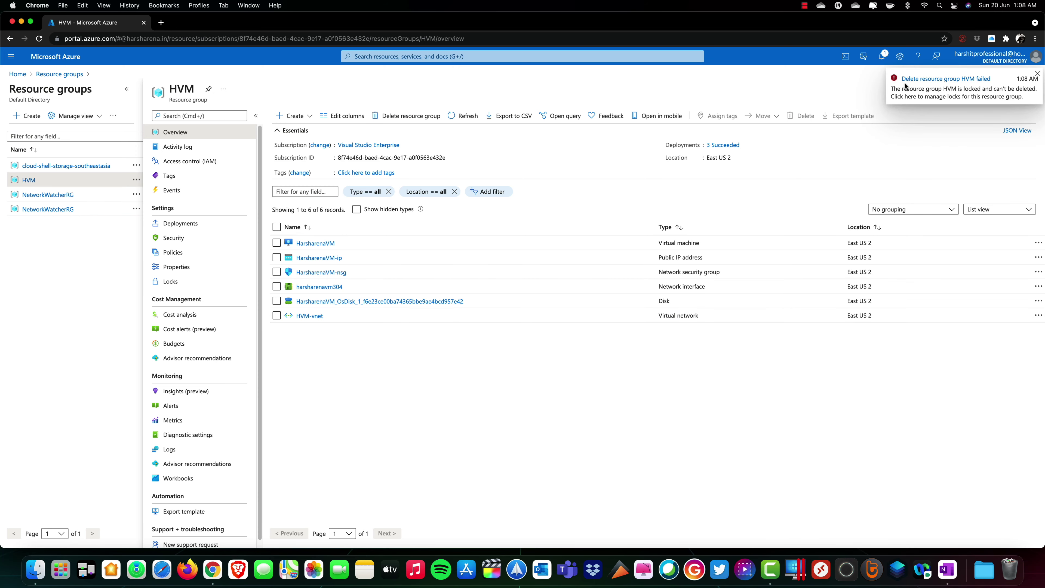
pyautogui.click(882, 57)
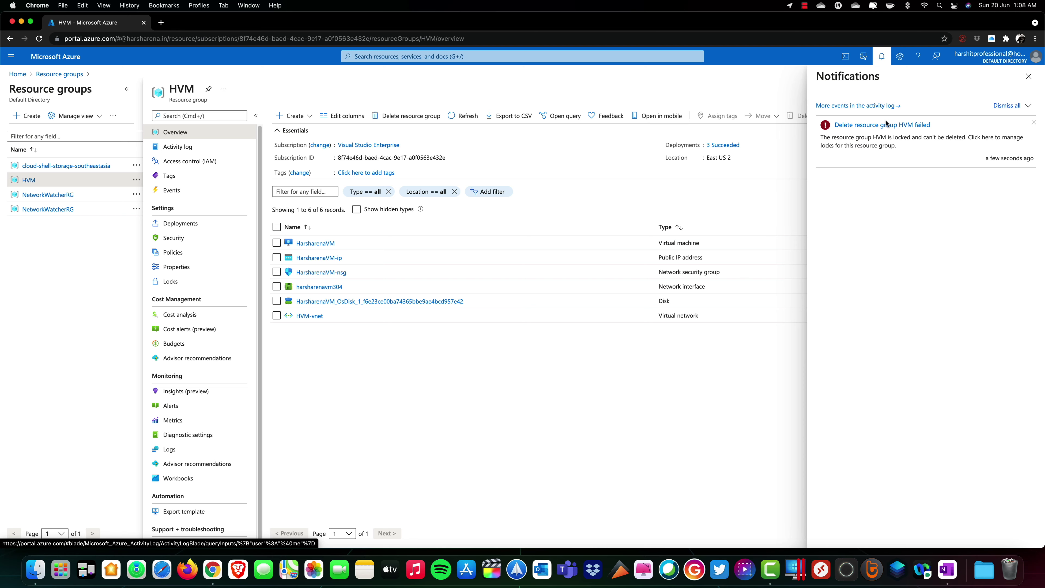
pyautogui.click(882, 57)
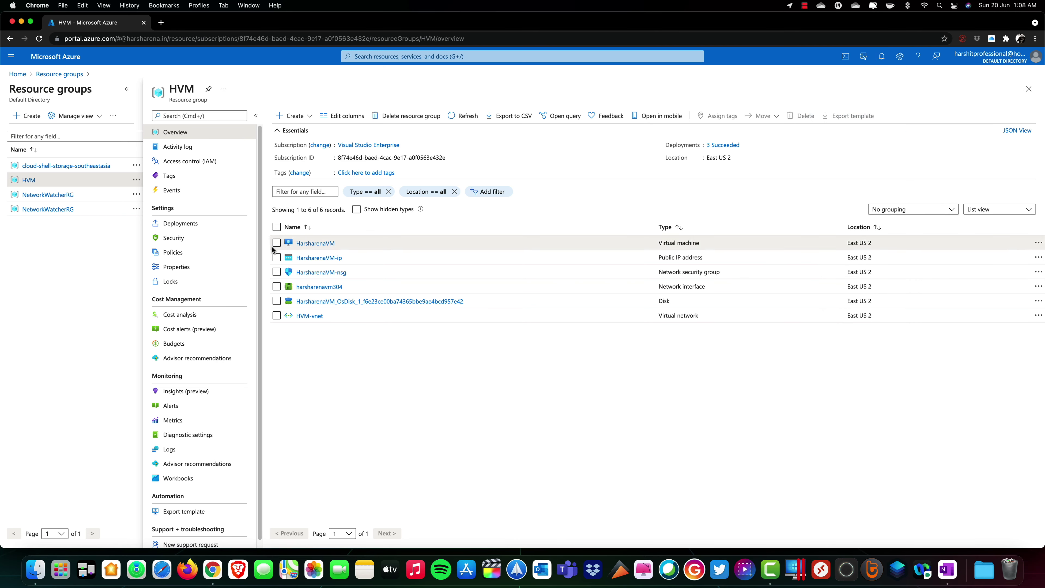
# - Try to delete only the HarsharenaVM virtual machine, confirming with yes, then review the notification and clear the selection
pyautogui.click(276, 243)
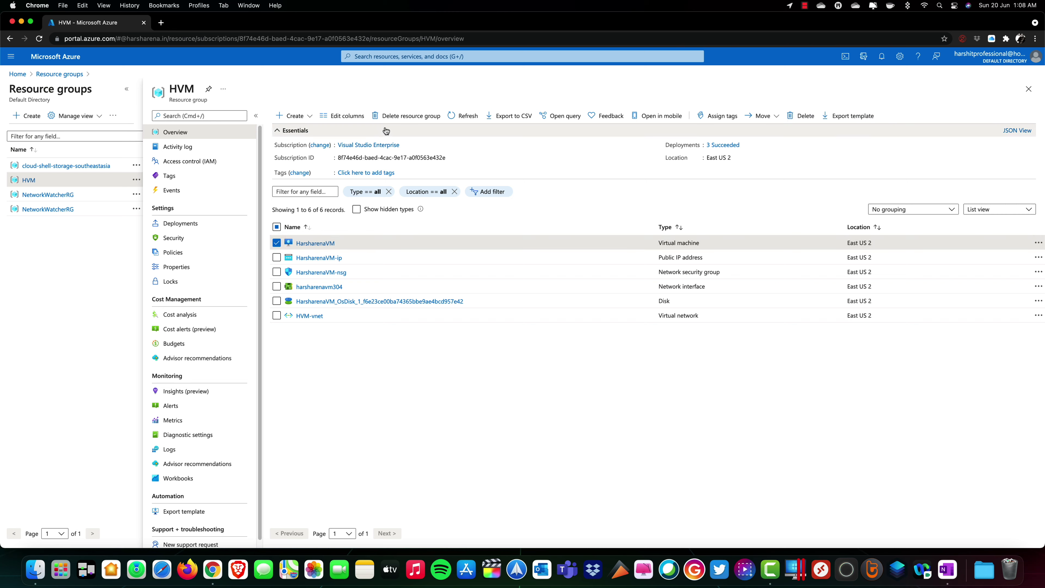
pyautogui.click(802, 116)
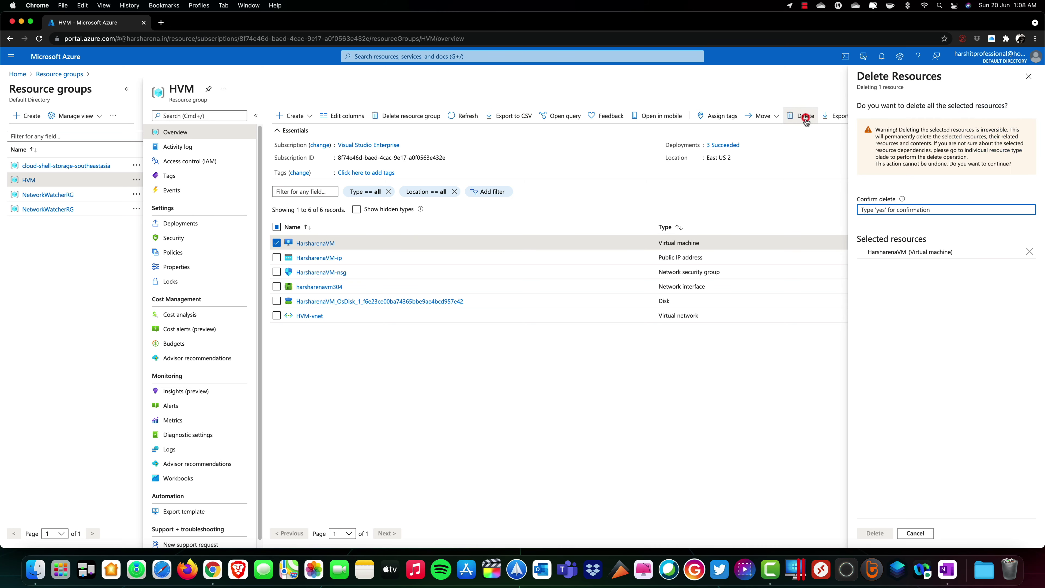
pyautogui.click(882, 209)
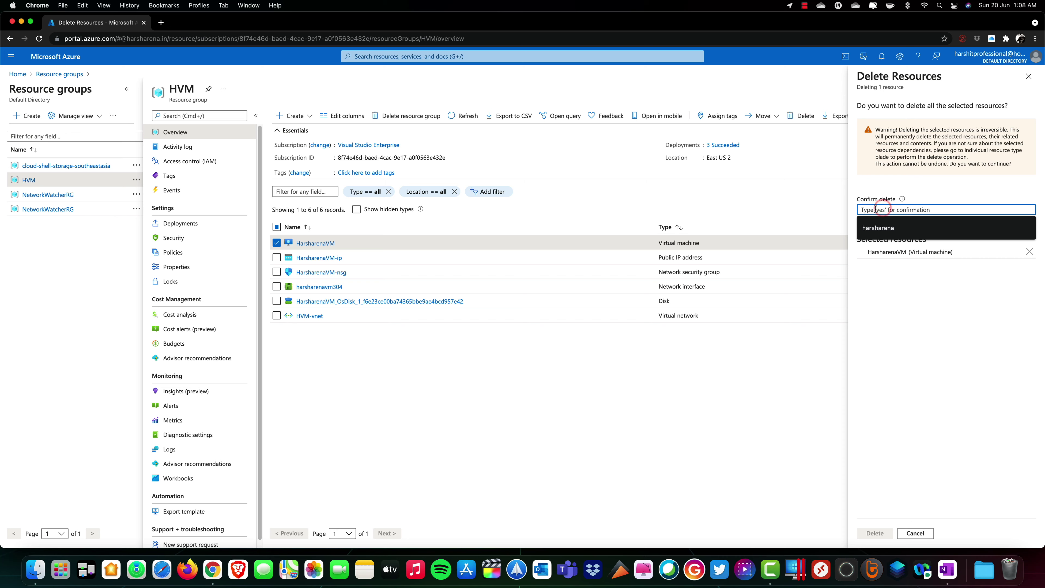
pyautogui.write('yes')
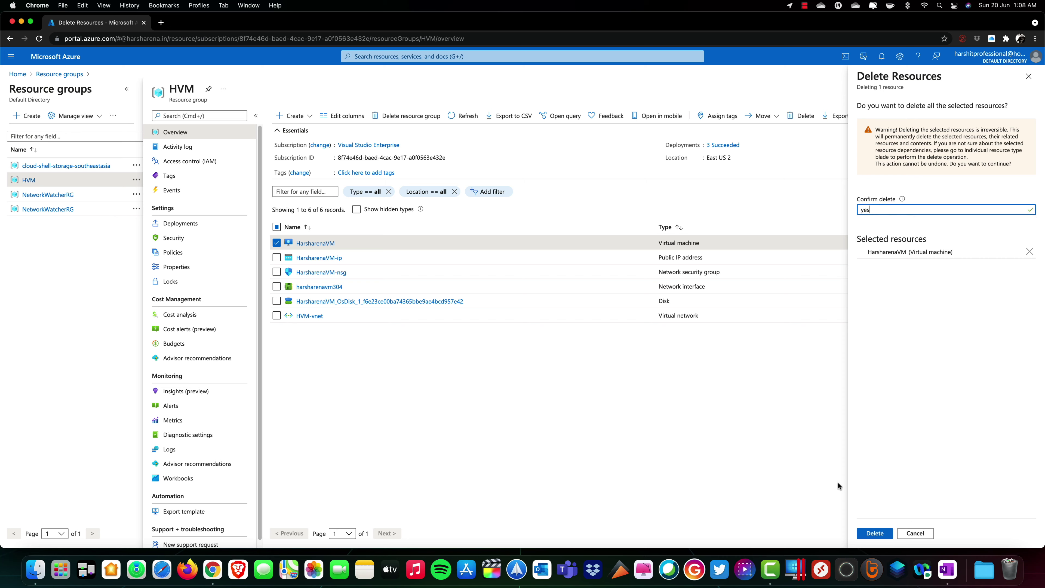
pyautogui.click(863, 532)
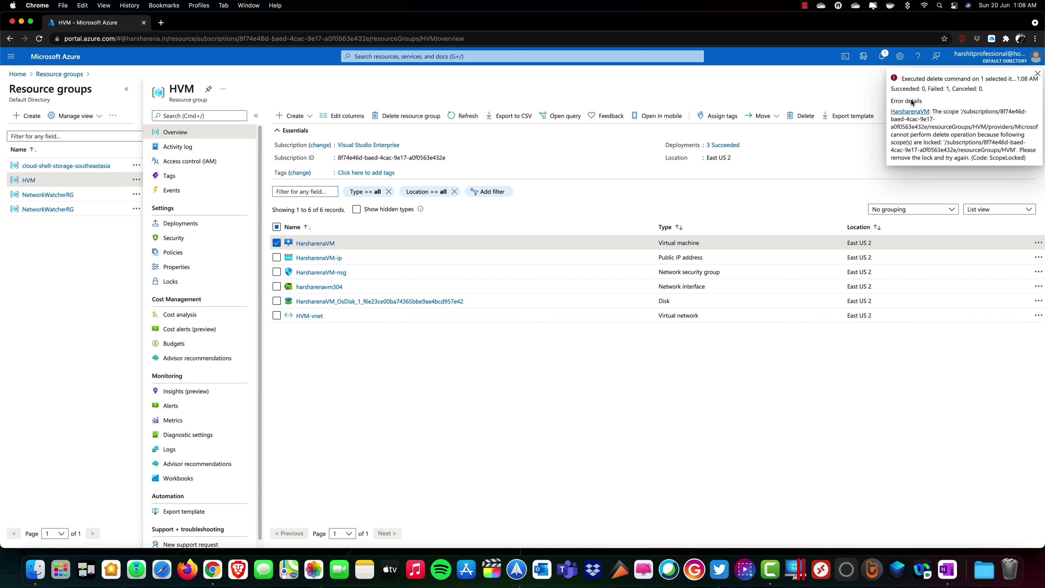
pyautogui.click(882, 56)
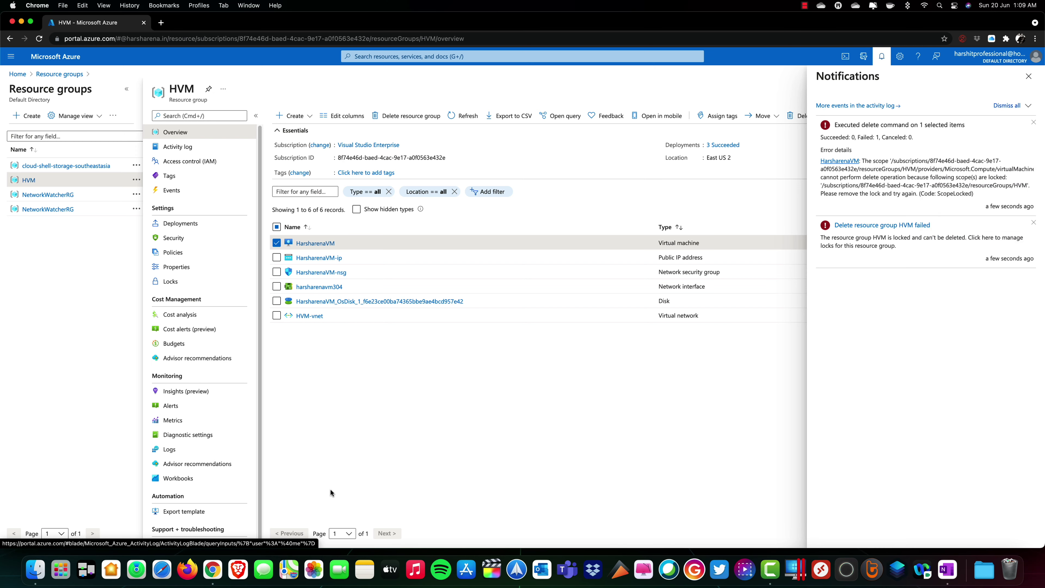
pyautogui.click(883, 57)
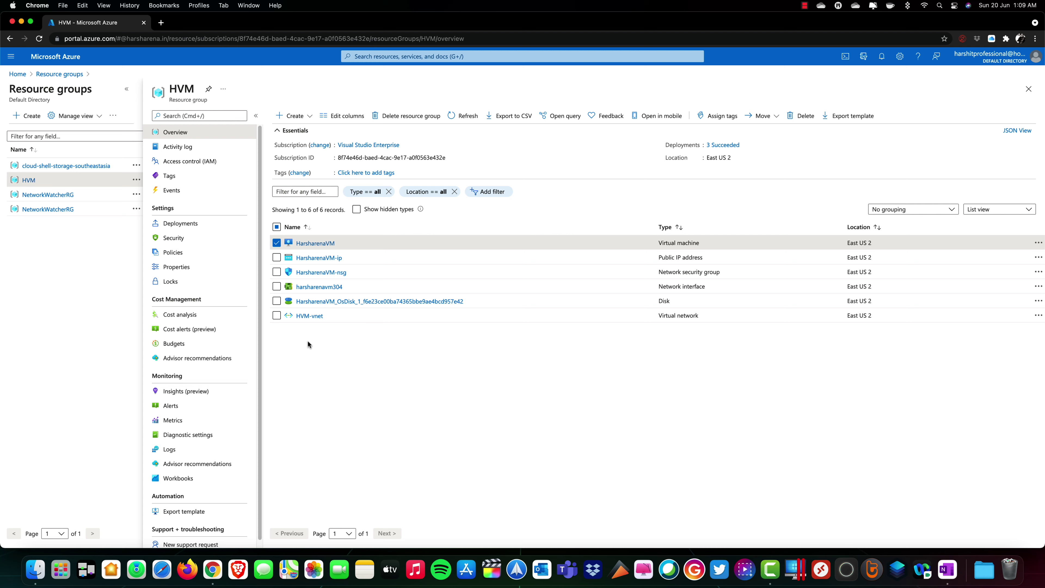
pyautogui.click(277, 243)
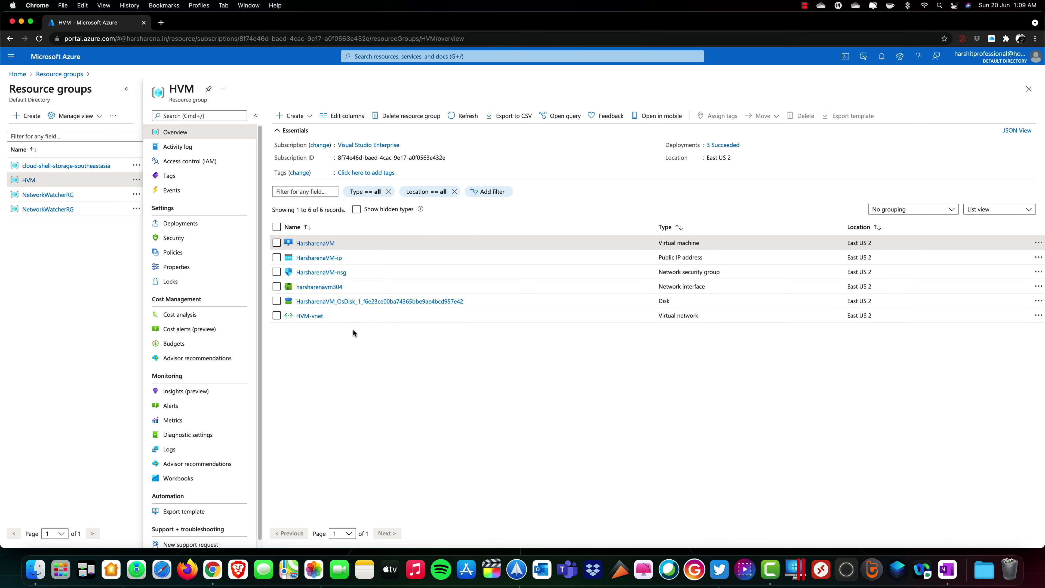
# - Open Cost Management + Billing and look at the overview of the first Visual Studio Enterprise subscription
pyautogui.click(18, 74)
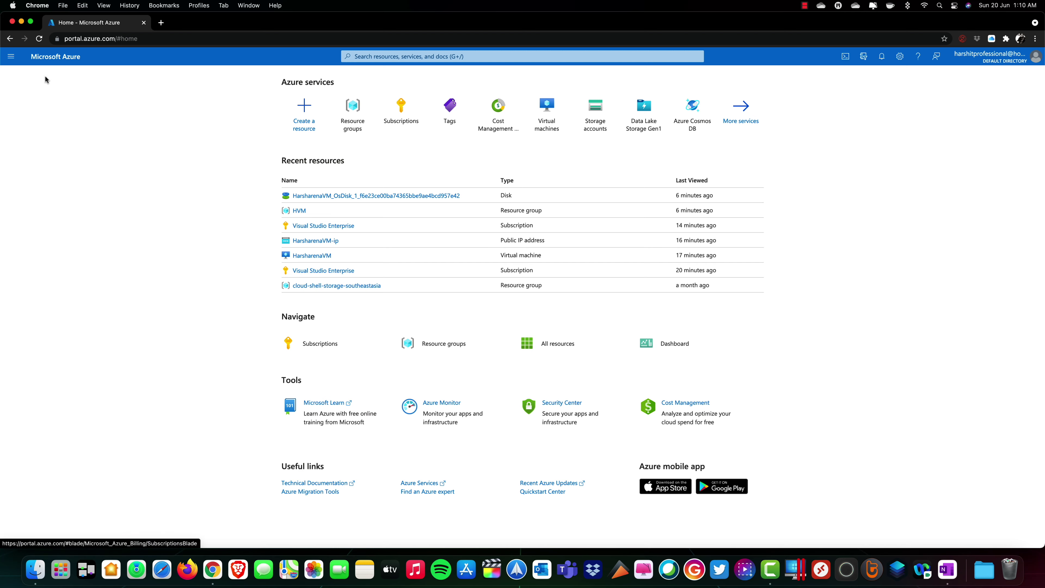
pyautogui.click(15, 60)
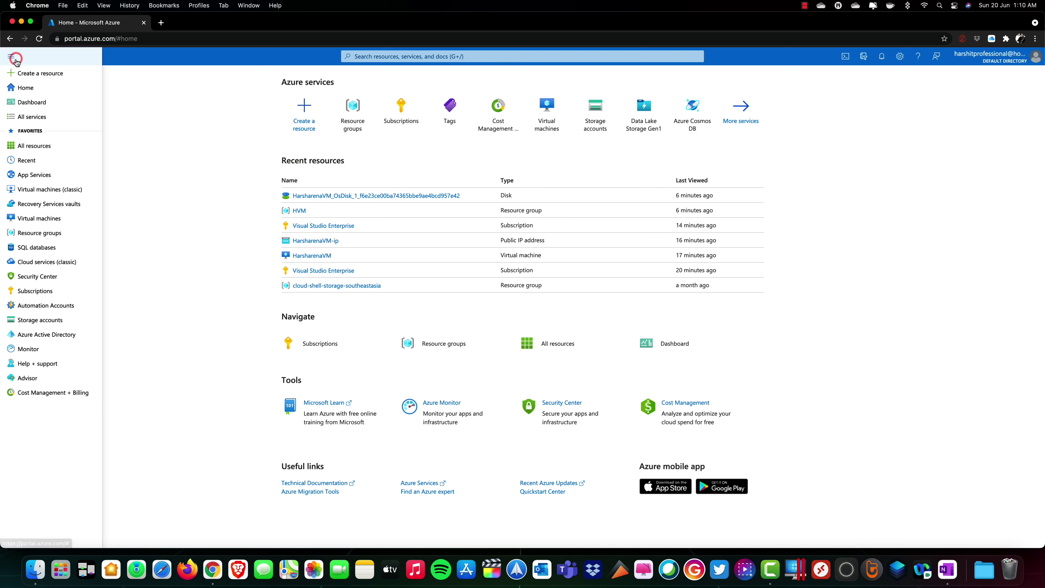
pyautogui.click(86, 395)
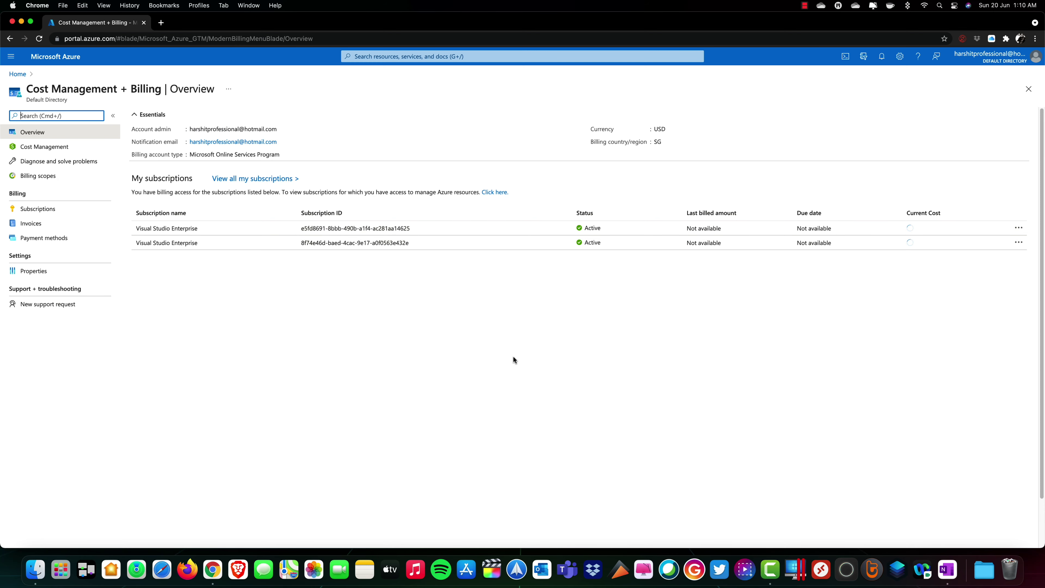
pyautogui.click(412, 234)
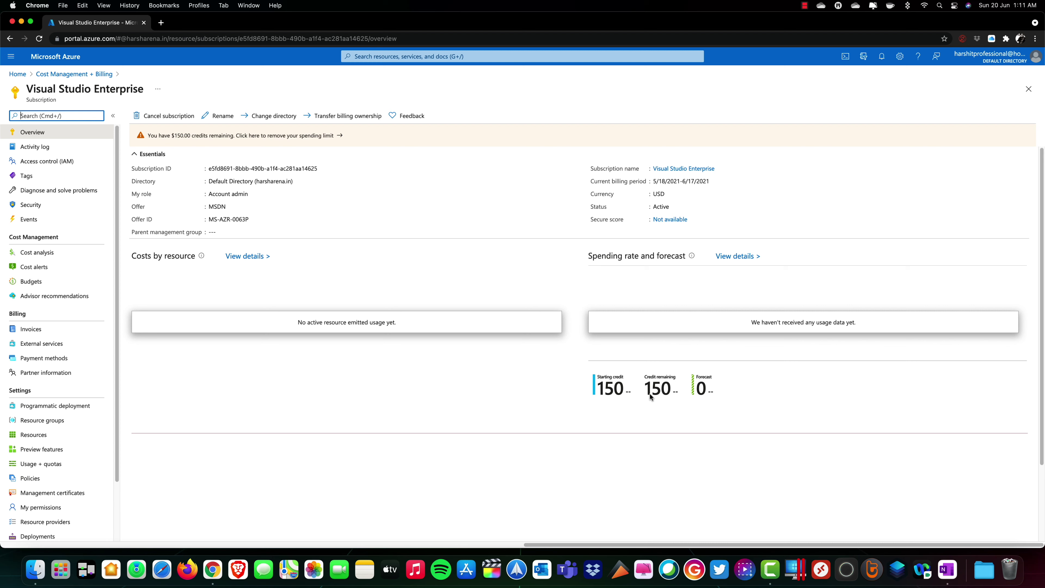
pyautogui.click(95, 75)
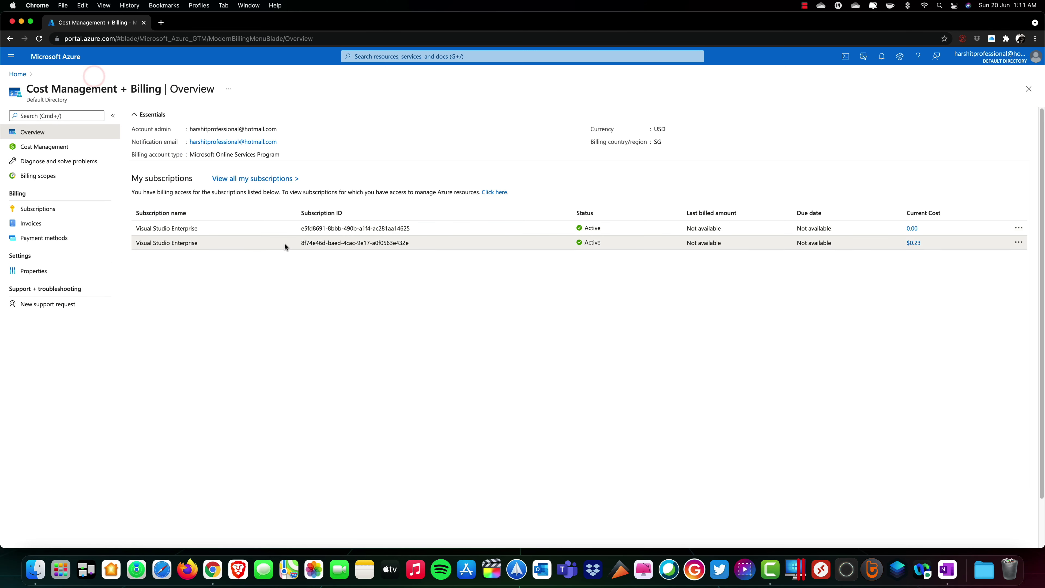
# - Examine the second Visual Studio Enterprise subscription's costs by resource, remaining credit and spending forecast
pyautogui.click(349, 245)
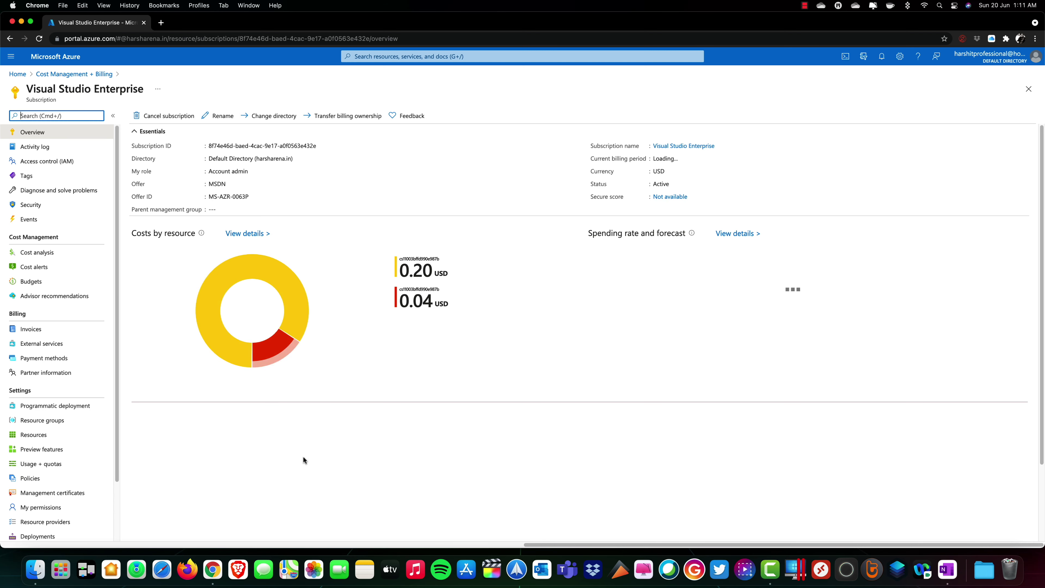
pyautogui.moveTo(267, 352)
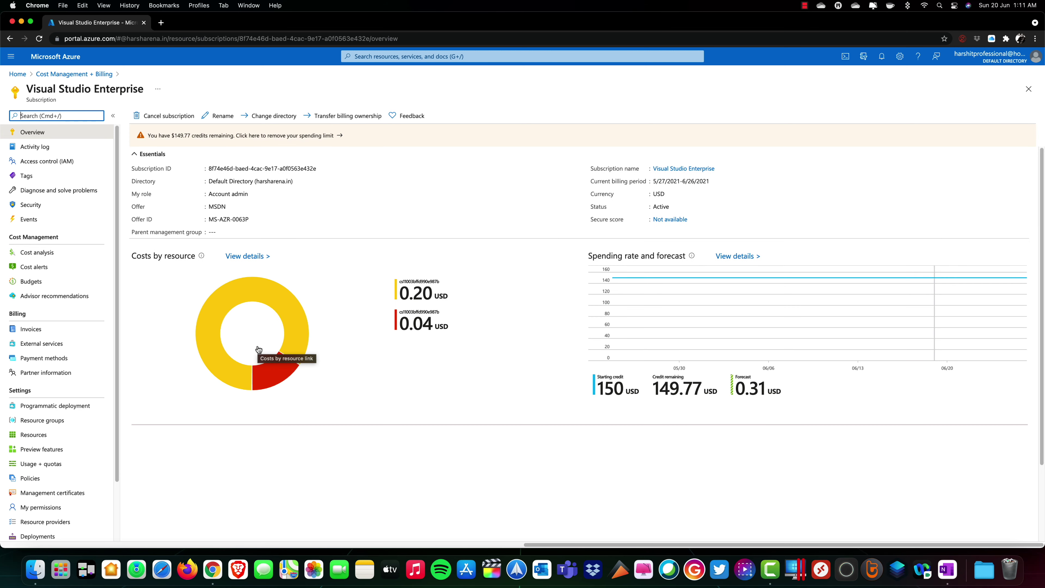
pyautogui.click(271, 368)
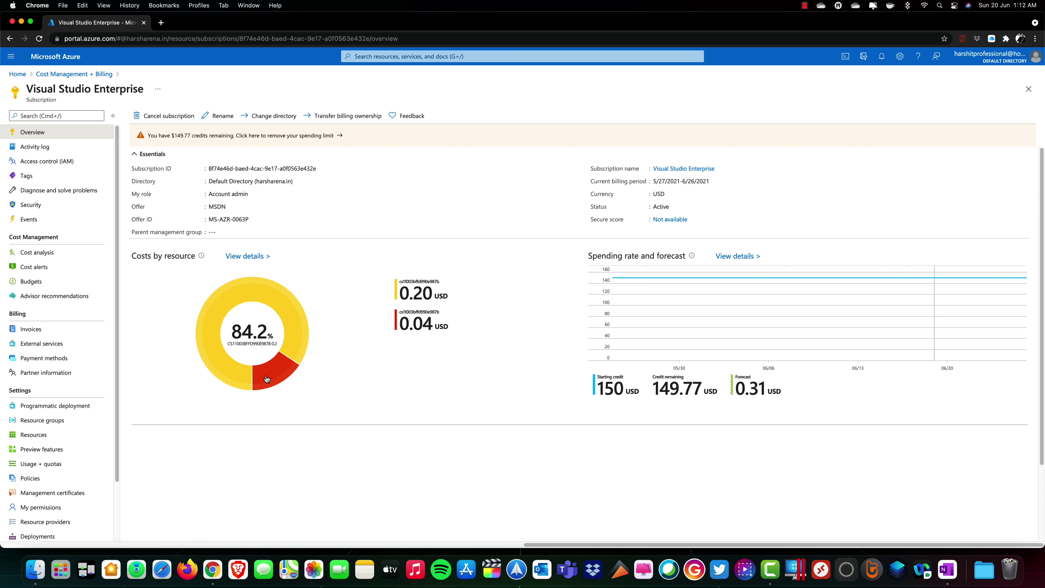
pyautogui.click(270, 375)
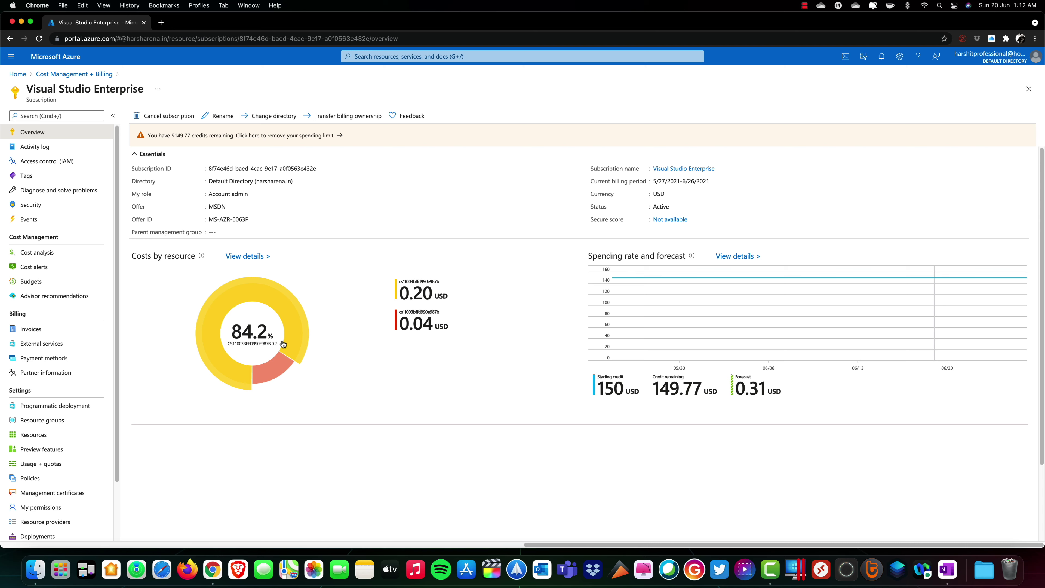
pyautogui.click(377, 407)
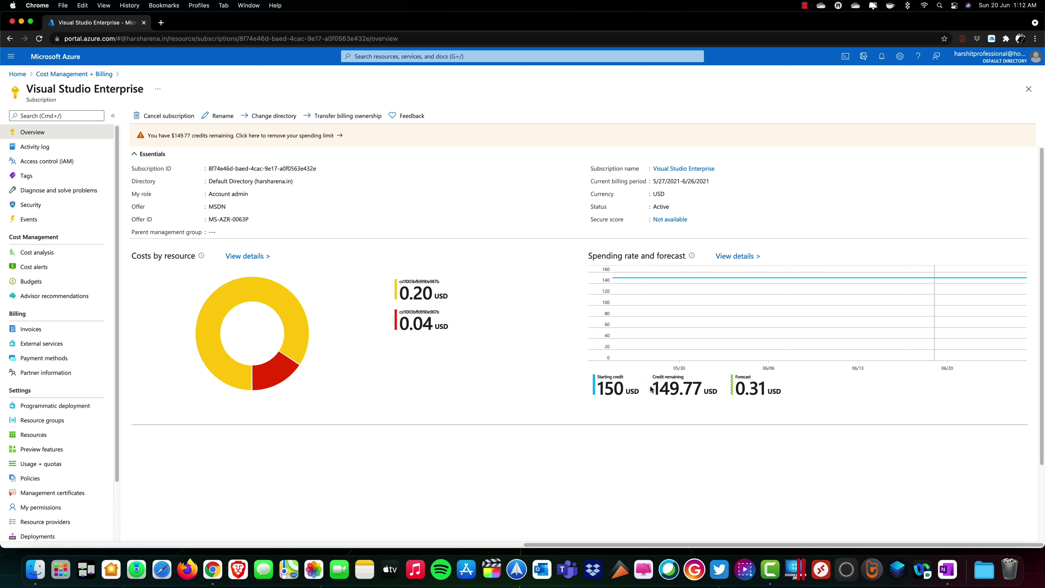
pyautogui.moveTo(651, 389); pyautogui.dragTo(698, 390)
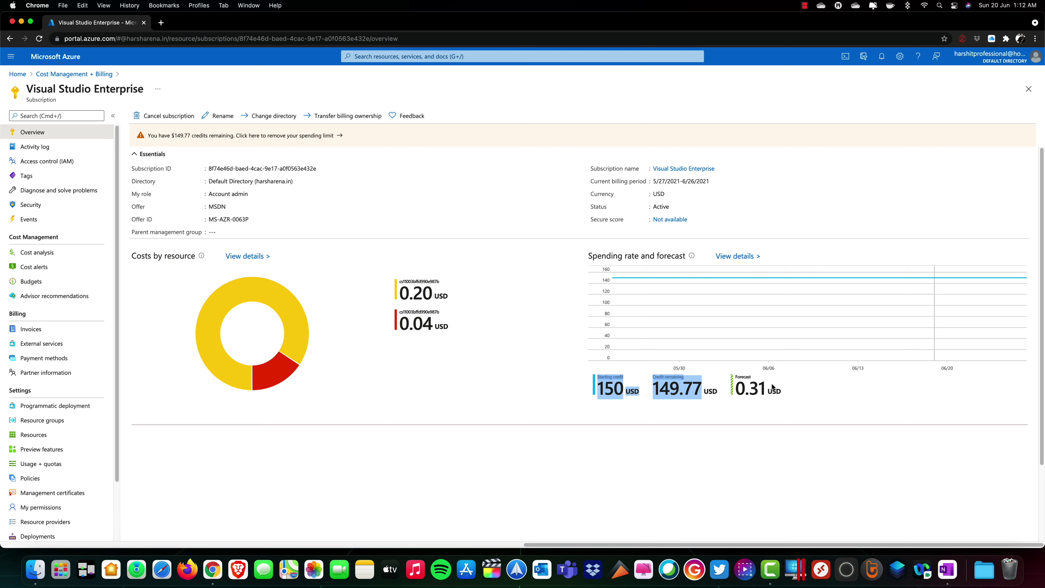
pyautogui.moveTo(781, 391); pyautogui.dragTo(770, 393)
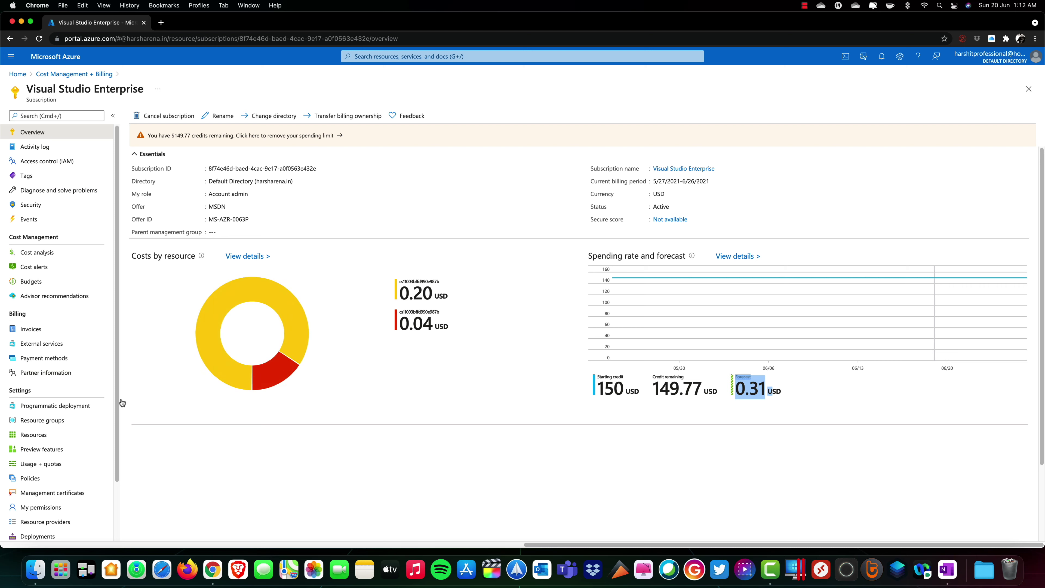
# - Open the subscription's cost analysis and break down the Service name chart by Resource instead
pyautogui.click(71, 254)
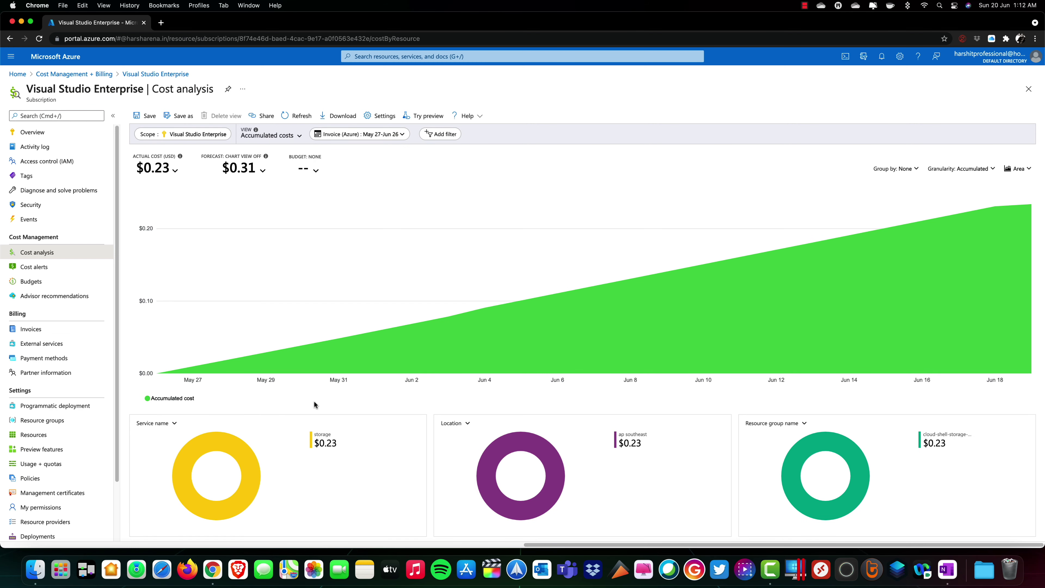
pyautogui.click(174, 423)
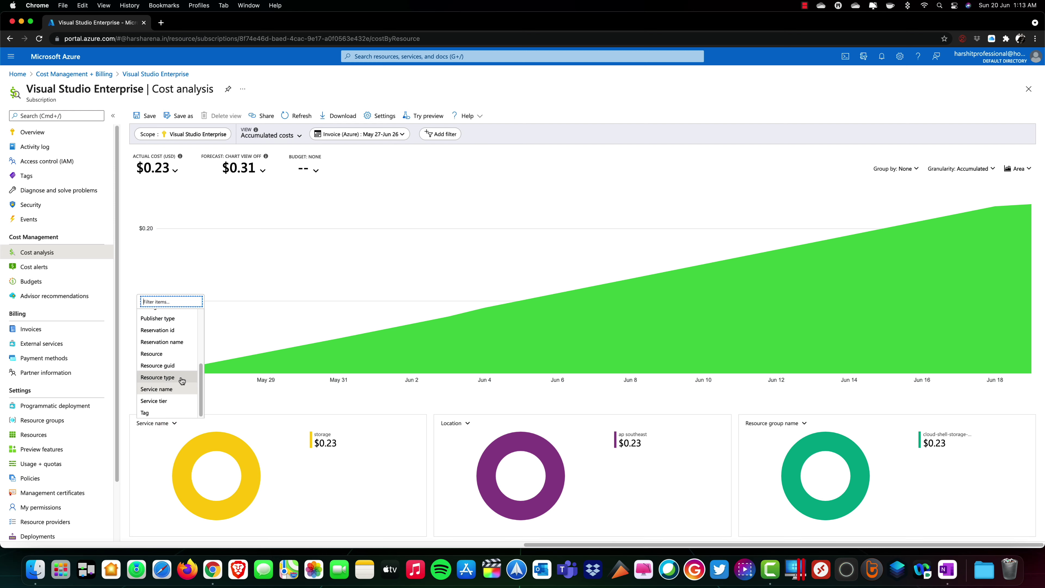
pyautogui.click(171, 358)
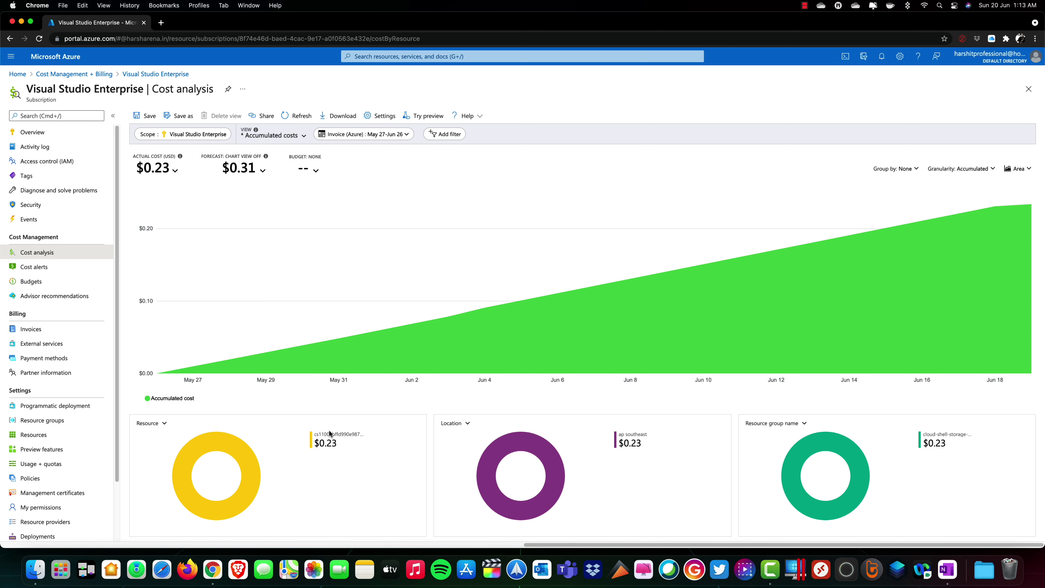
# - Switch the Location chart to a breakdown by Frequency and examine the resulting cost charts
pyautogui.click(456, 424)
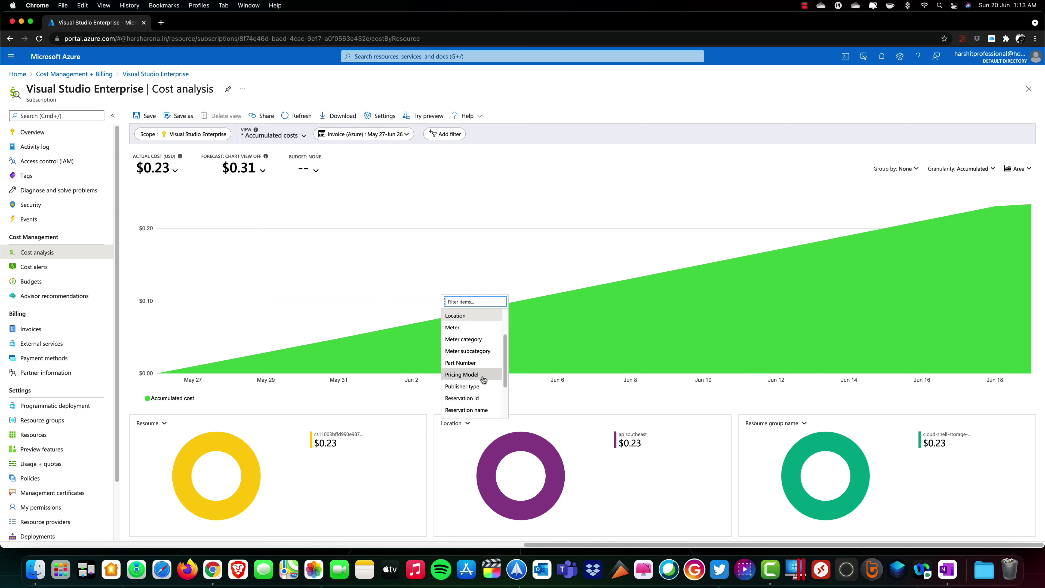
pyautogui.scroll(-2, 477, 358)
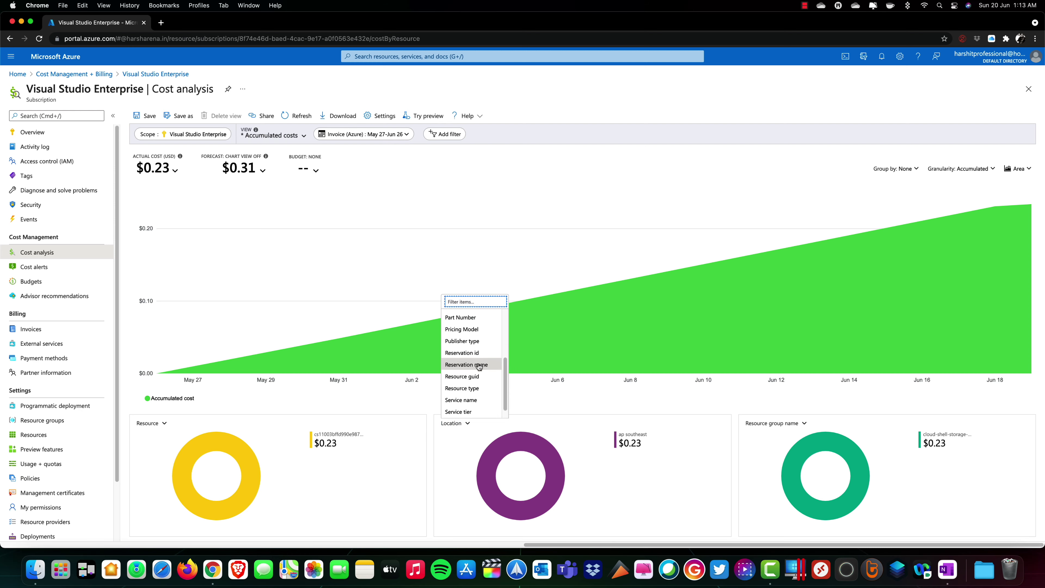
pyautogui.scroll(4, 473, 371)
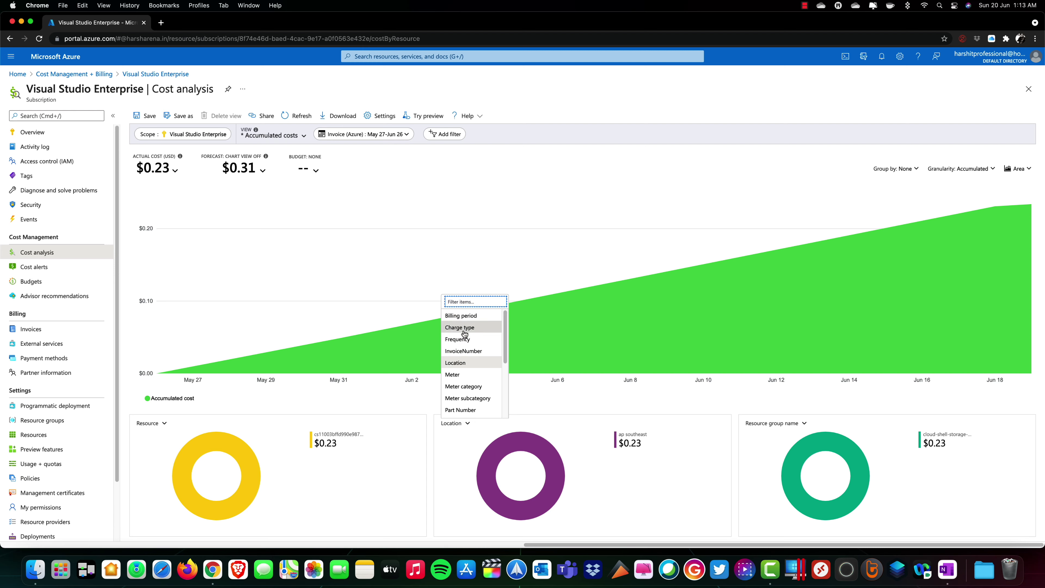
pyautogui.click(462, 345)
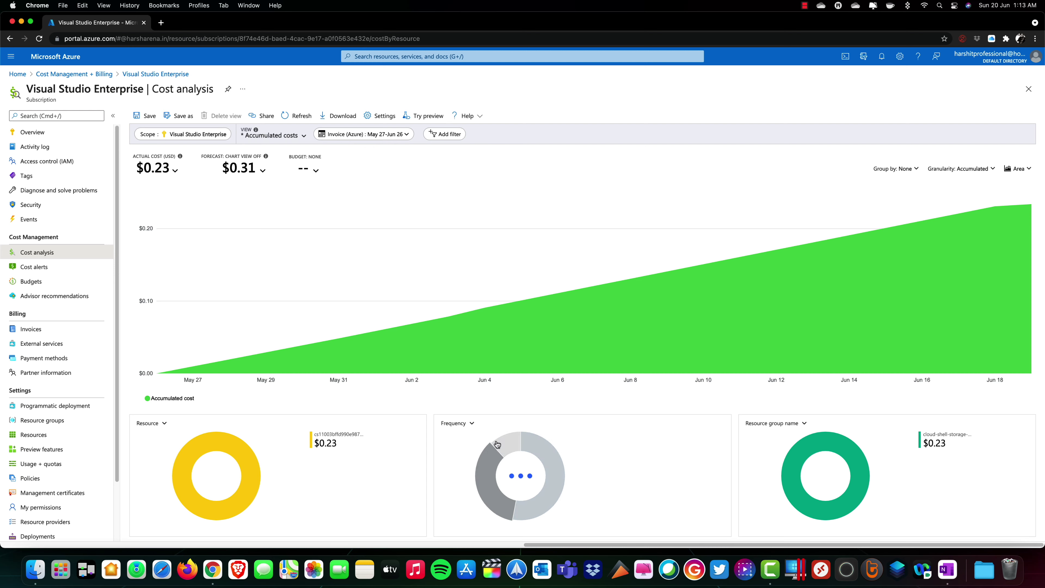
pyautogui.moveTo(510, 494)
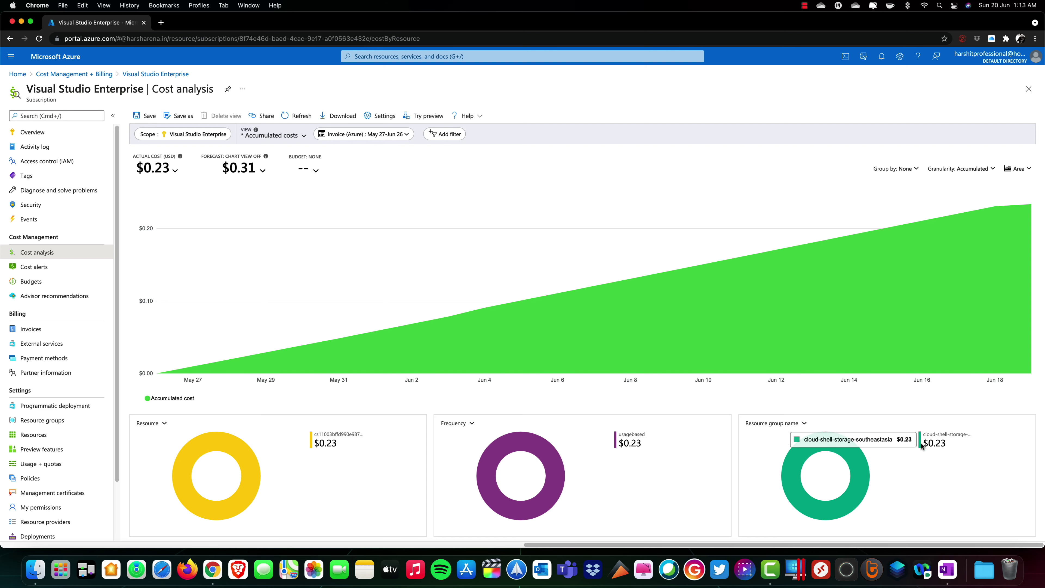
pyautogui.moveTo(483, 341)
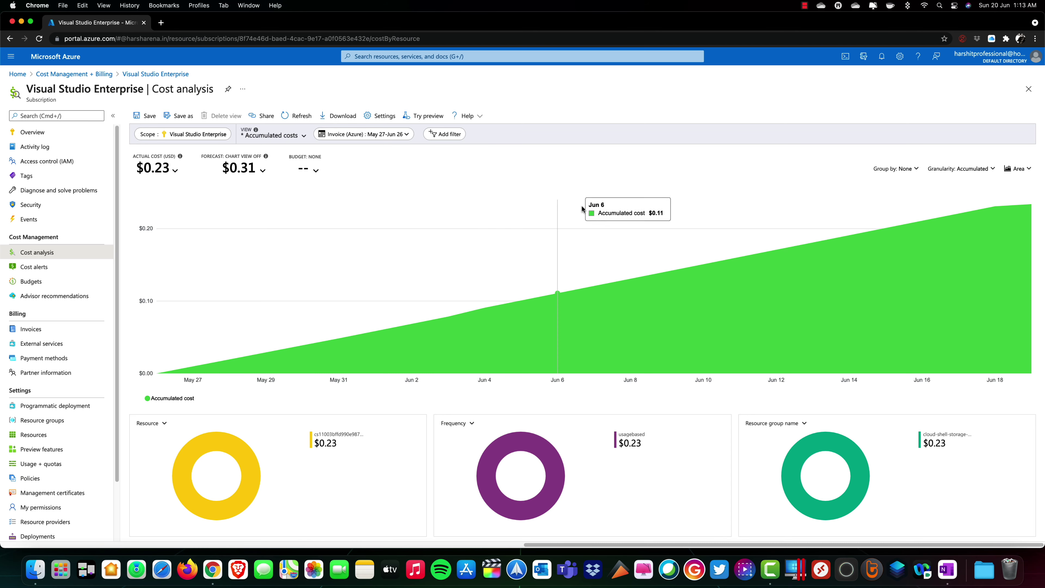
# - Review the available grouping options for the accumulated cost chart, down to Tag
pyautogui.click(916, 174)
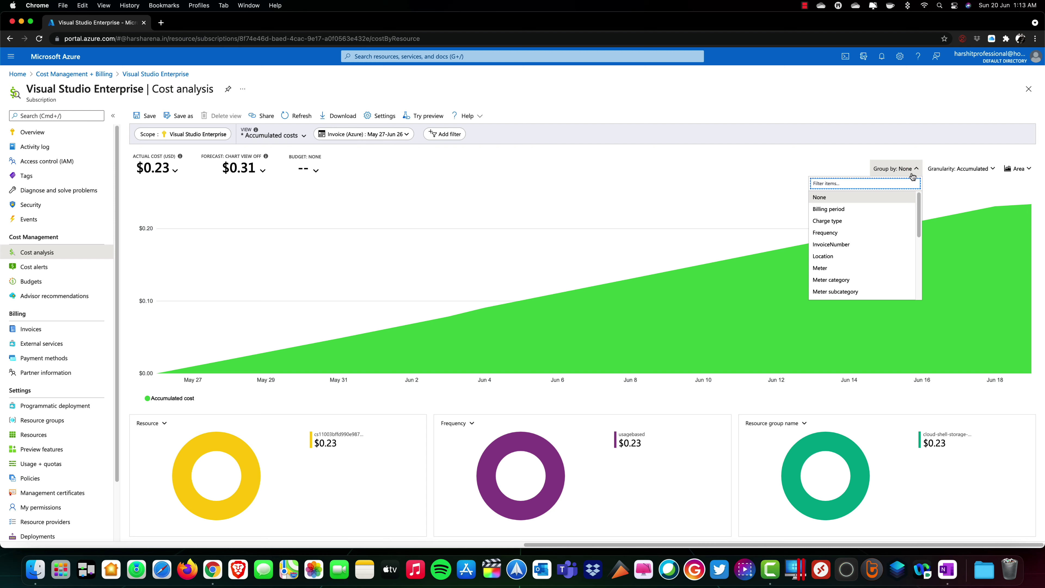
pyautogui.scroll(-3, 890, 247)
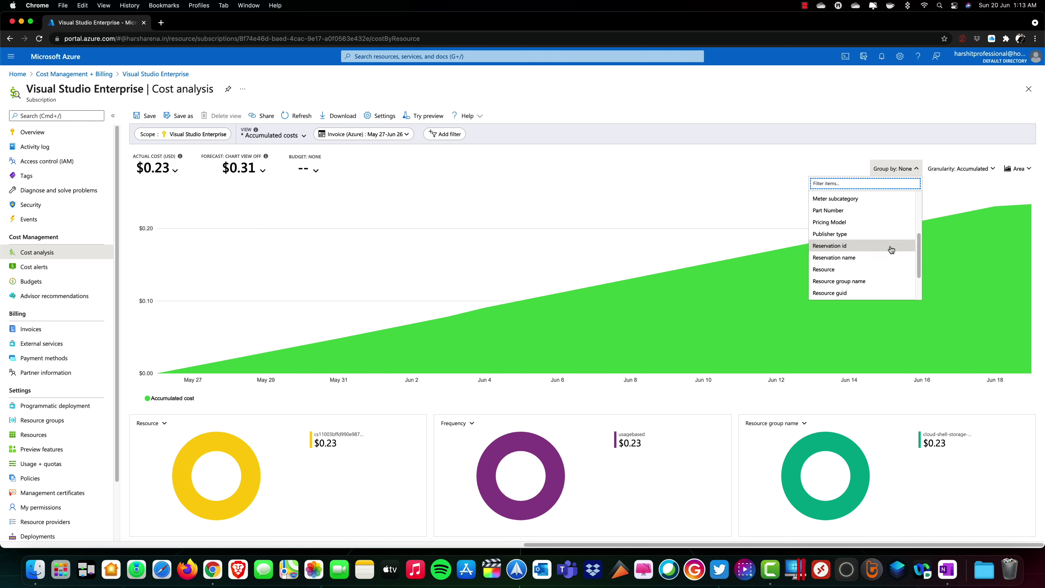
pyautogui.scroll(-2, 884, 254)
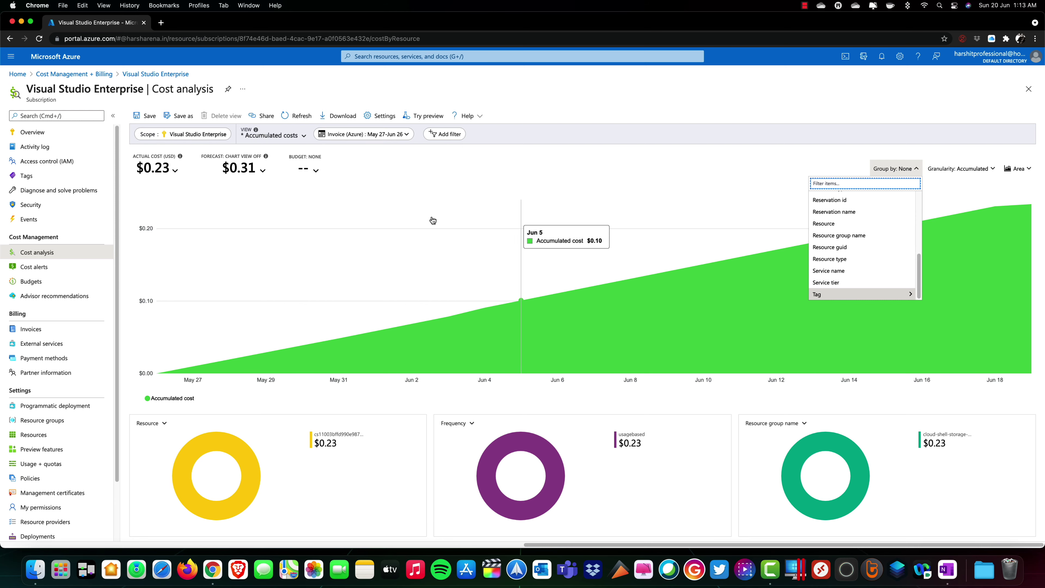
# - Return to the portal home and open the tags of the HarsharenaVM virtual machine in the HVM resource group
pyautogui.click(18, 74)
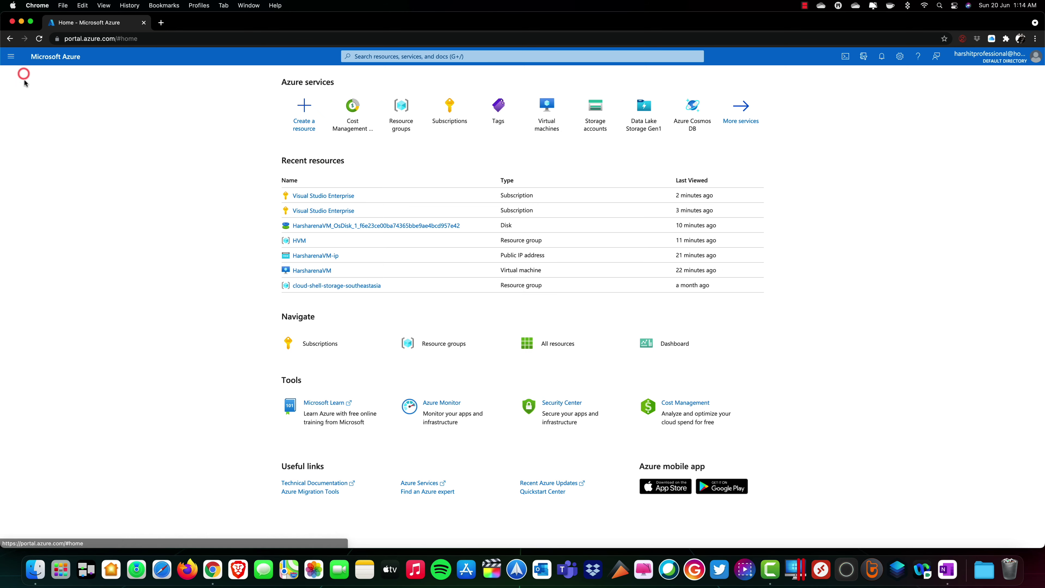
pyautogui.click(393, 112)
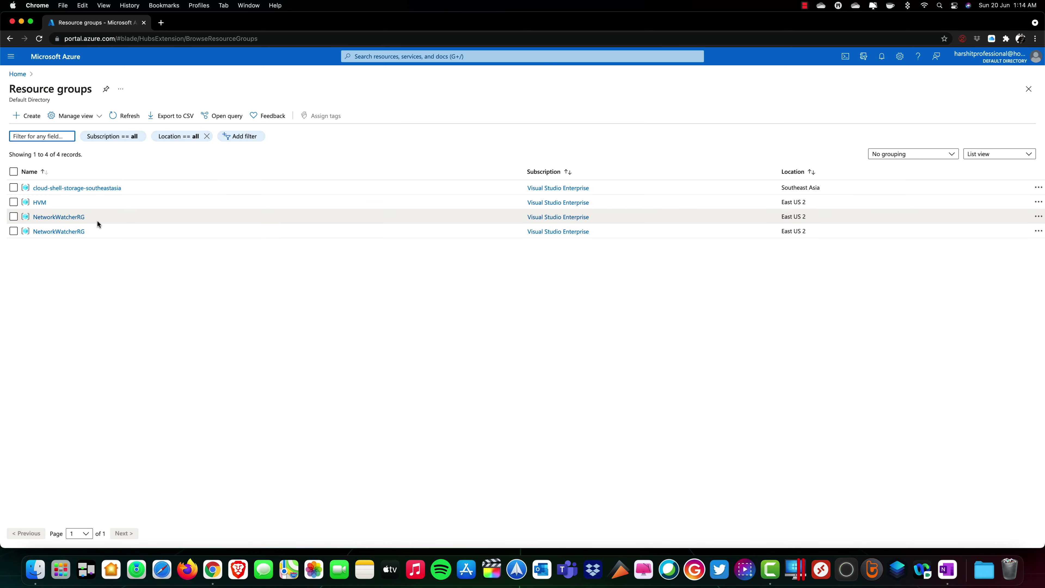
pyautogui.click(39, 202)
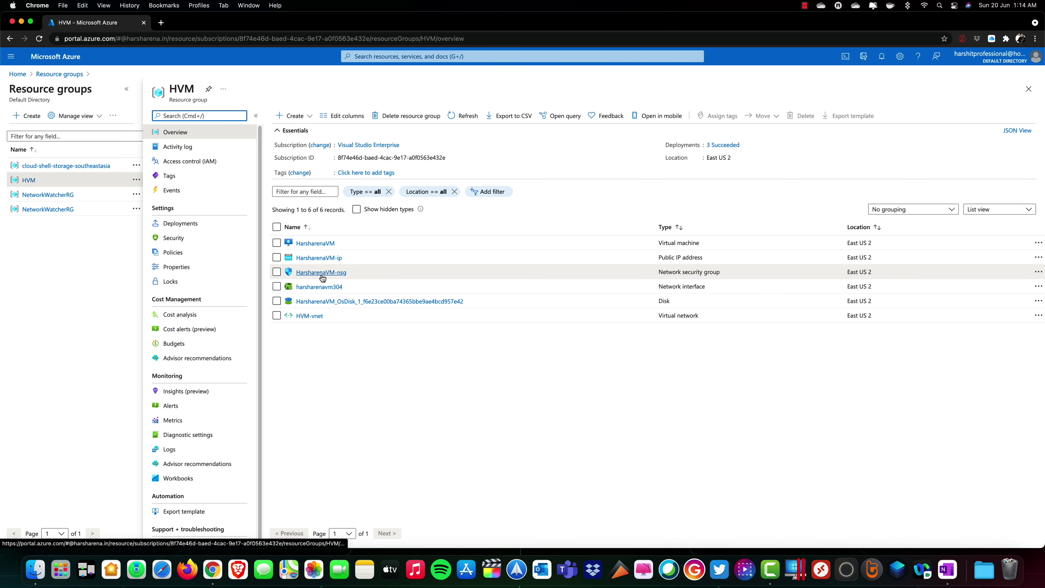
pyautogui.click(317, 246)
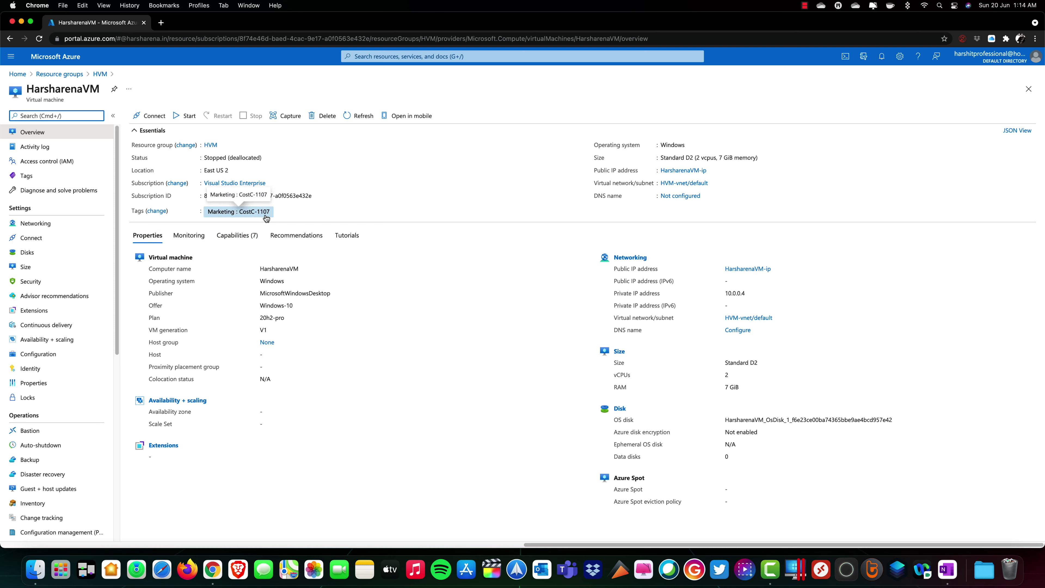
pyautogui.click(63, 177)
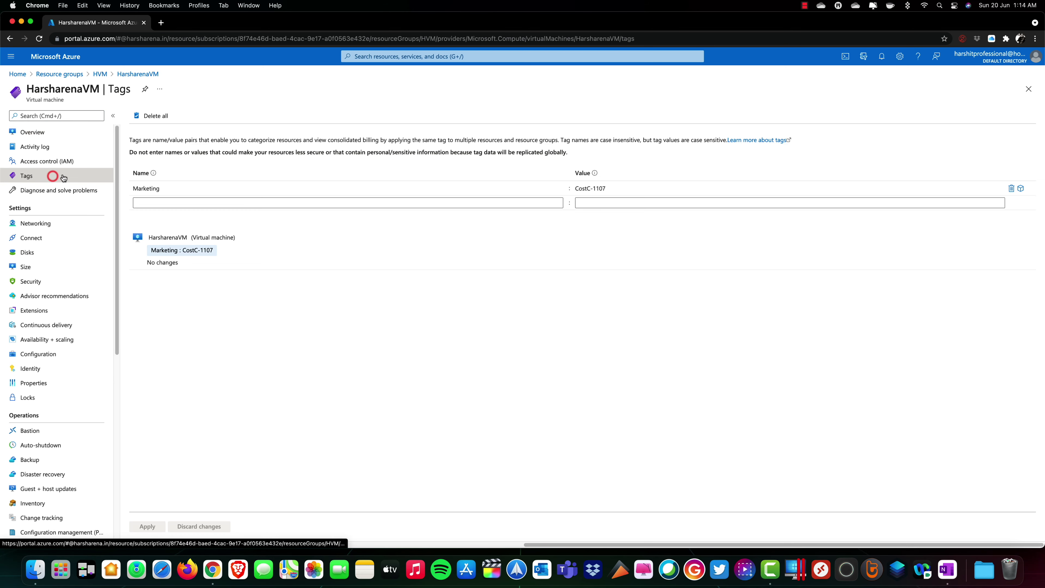
# - Add a tag named HAVM with the value We to HarsharenaVM, apply it, and return to the machine's overview
pyautogui.click(151, 202)
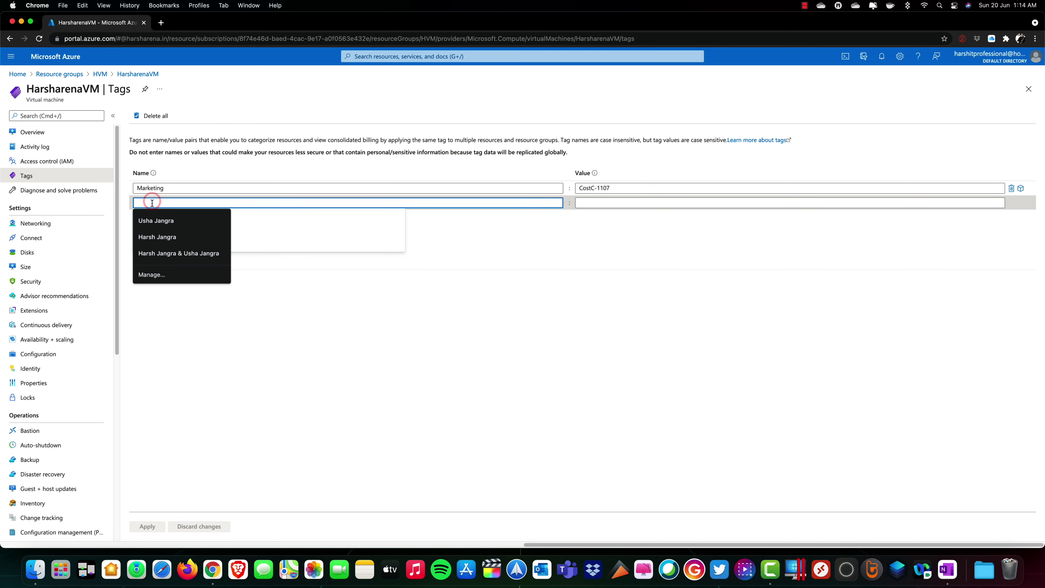
pyautogui.write('HA')
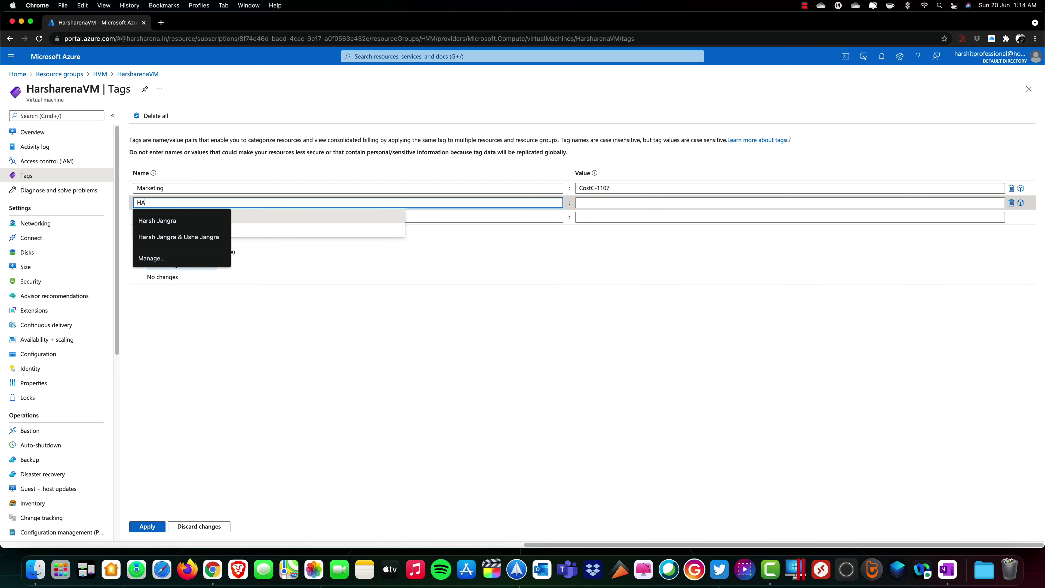
pyautogui.write('VM')
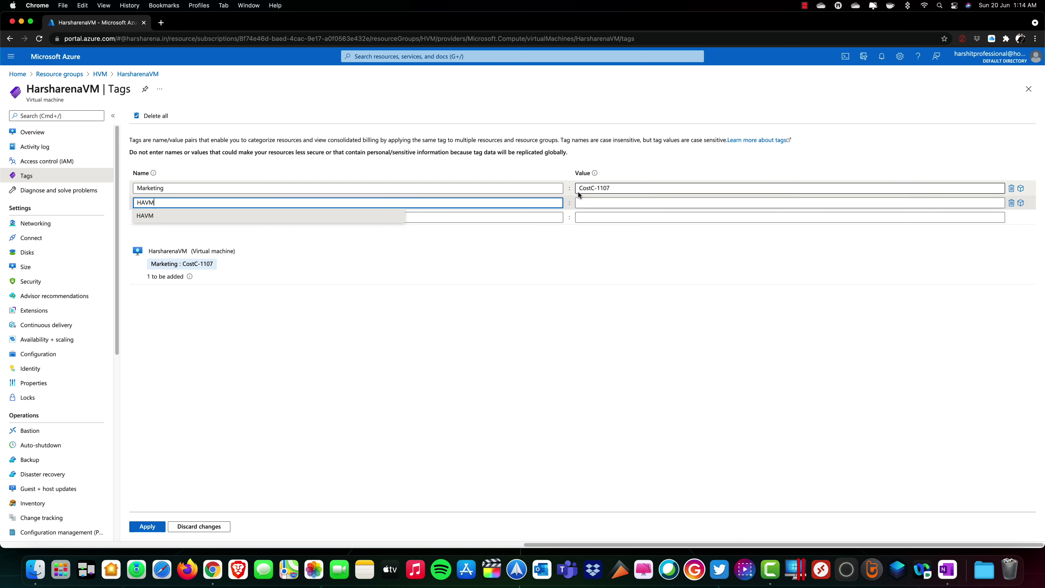
pyautogui.click(590, 203)
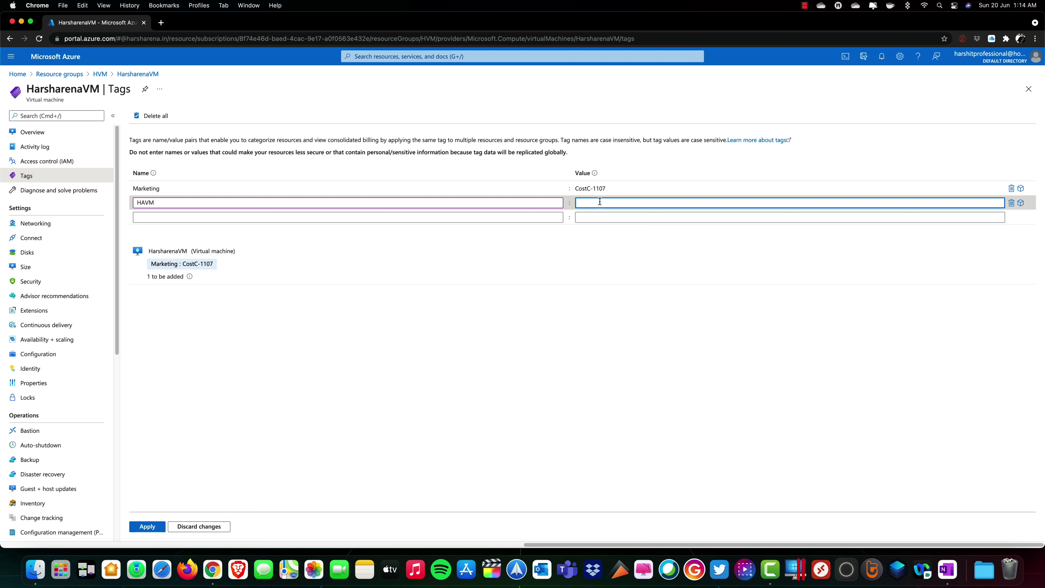
pyautogui.write('We')
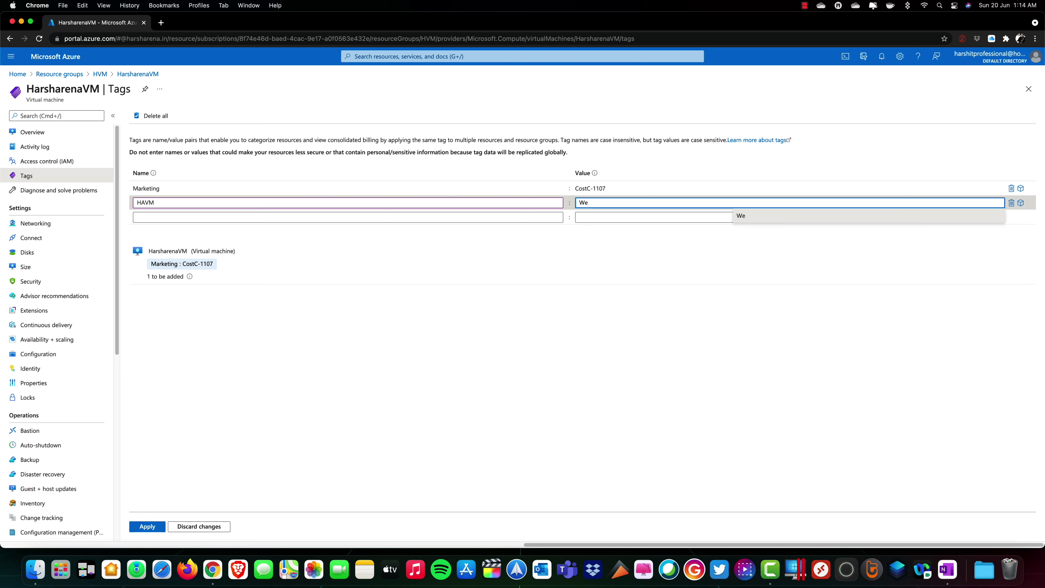
pyautogui.click(406, 371)
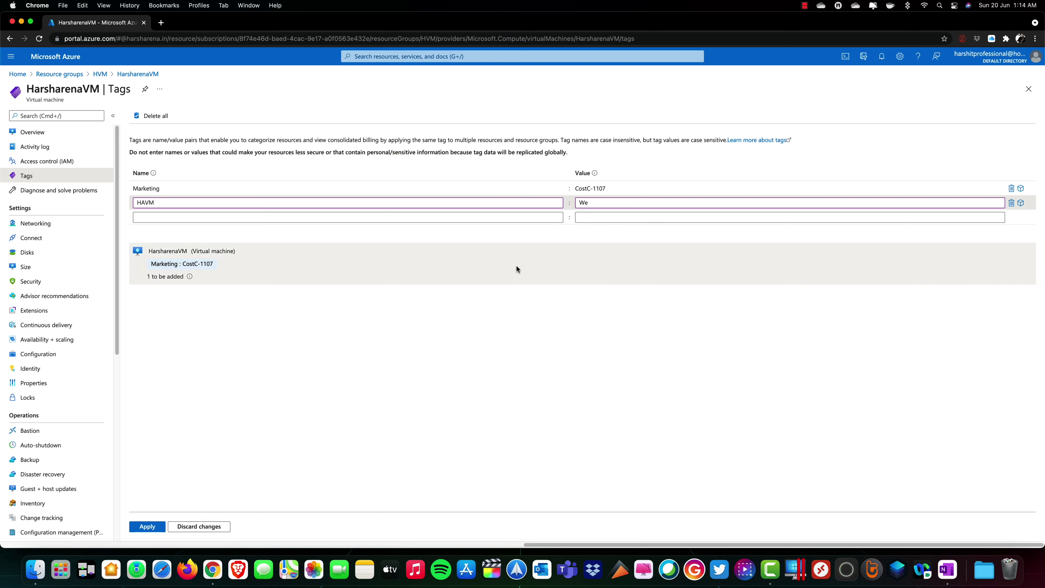
pyautogui.click(151, 528)
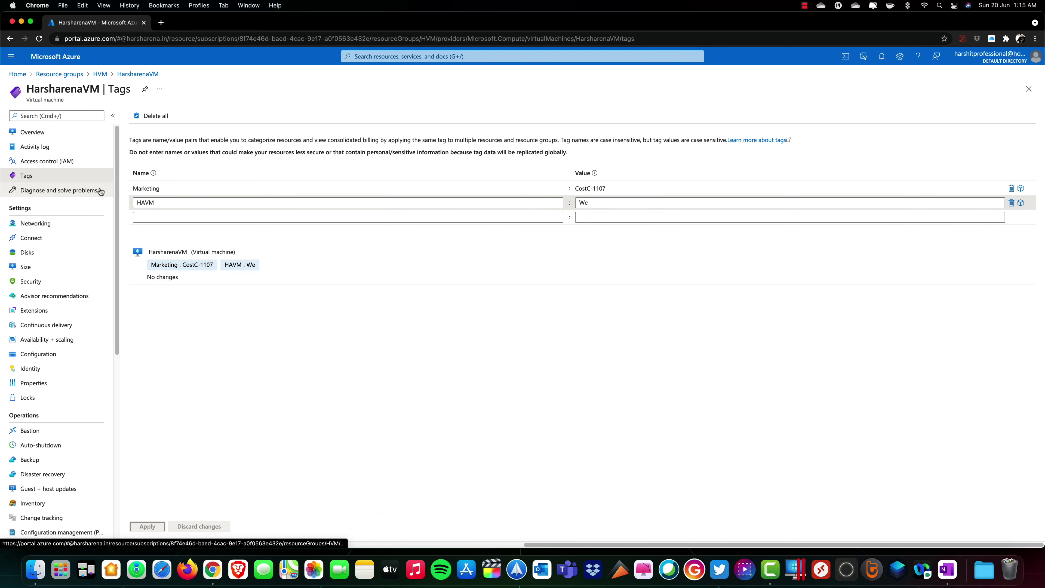
pyautogui.click(69, 137)
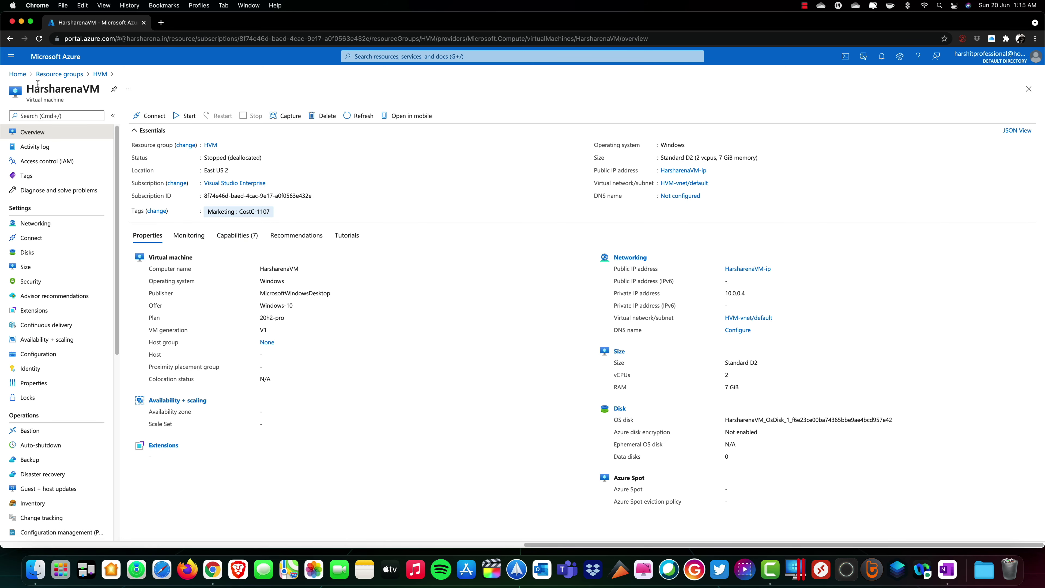
# - From the portal home, search for "tags" and open the Tags service
pyautogui.click(17, 74)
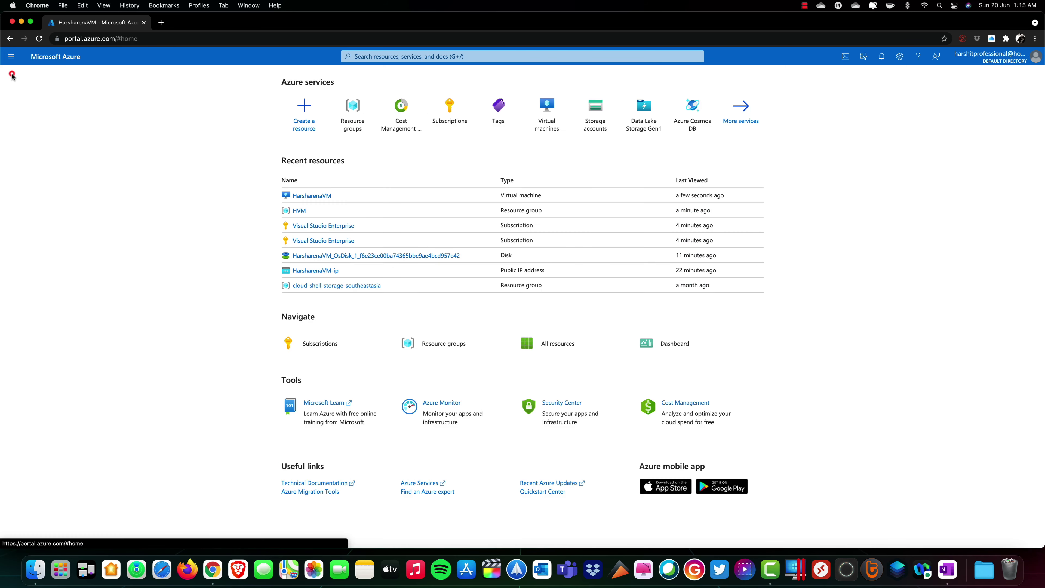
pyautogui.click(409, 56)
pyautogui.write('t')
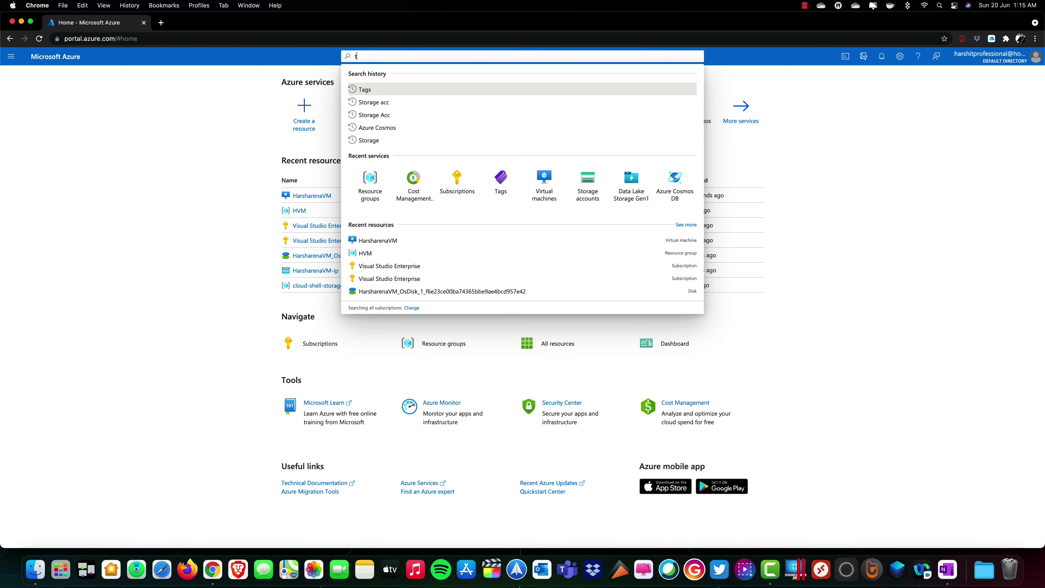
pyautogui.write('ags')
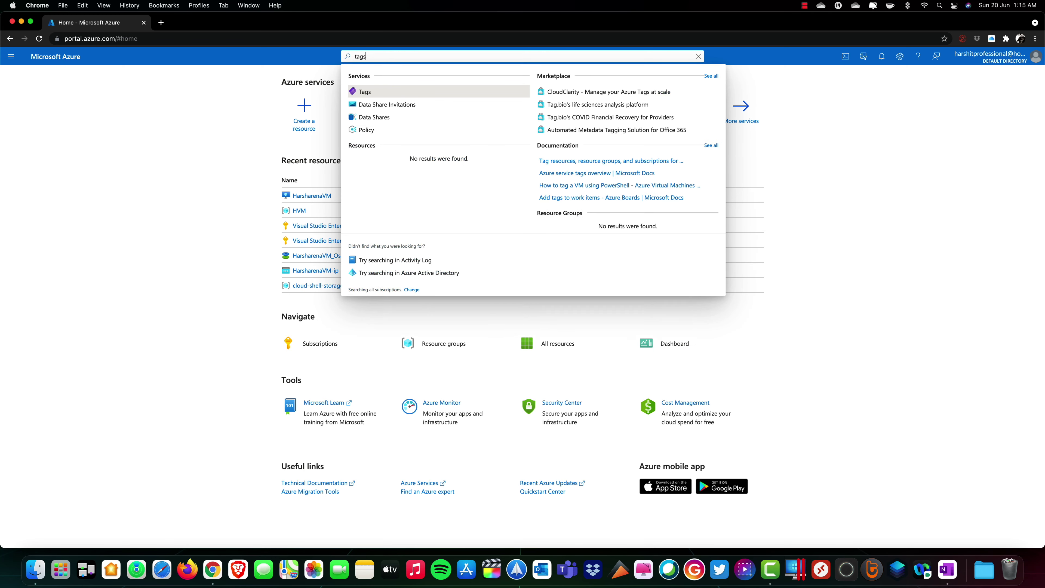
pyautogui.click(427, 95)
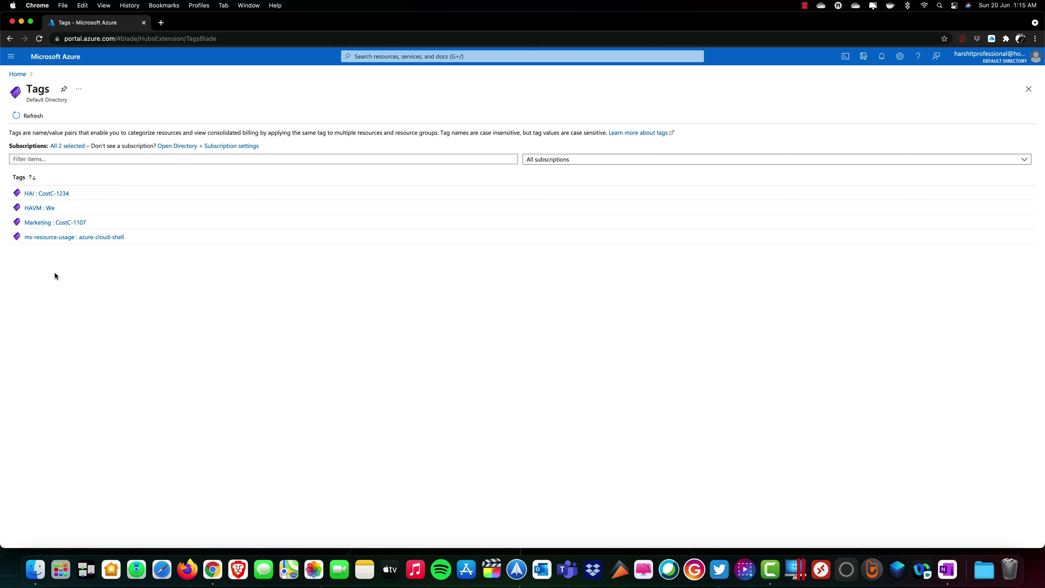
# - Inspect the resources tagged HAVM : We, followed by those tagged Marketing : CostC-1107
pyautogui.click(47, 211)
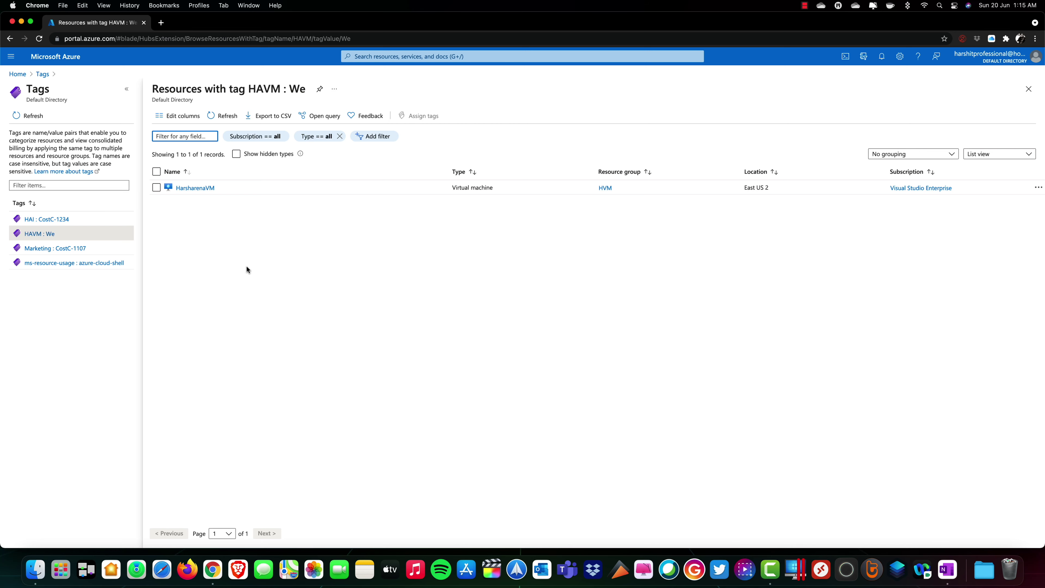
pyautogui.click(71, 249)
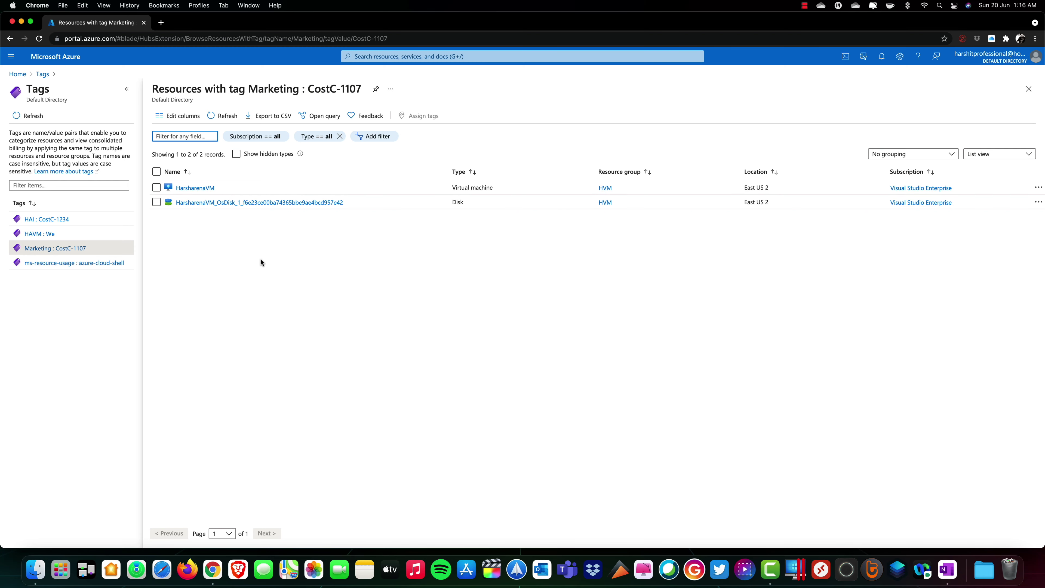
pyautogui.click(155, 203)
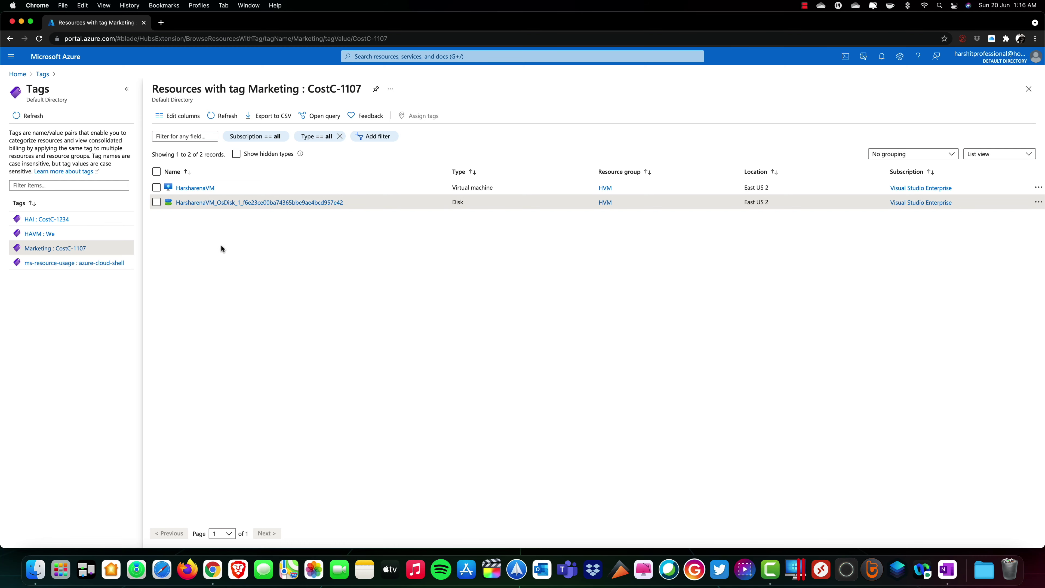
# - Return to the portal home and open the first Visual Studio Enterprise subscription in the Subscriptions list
pyautogui.click(17, 74)
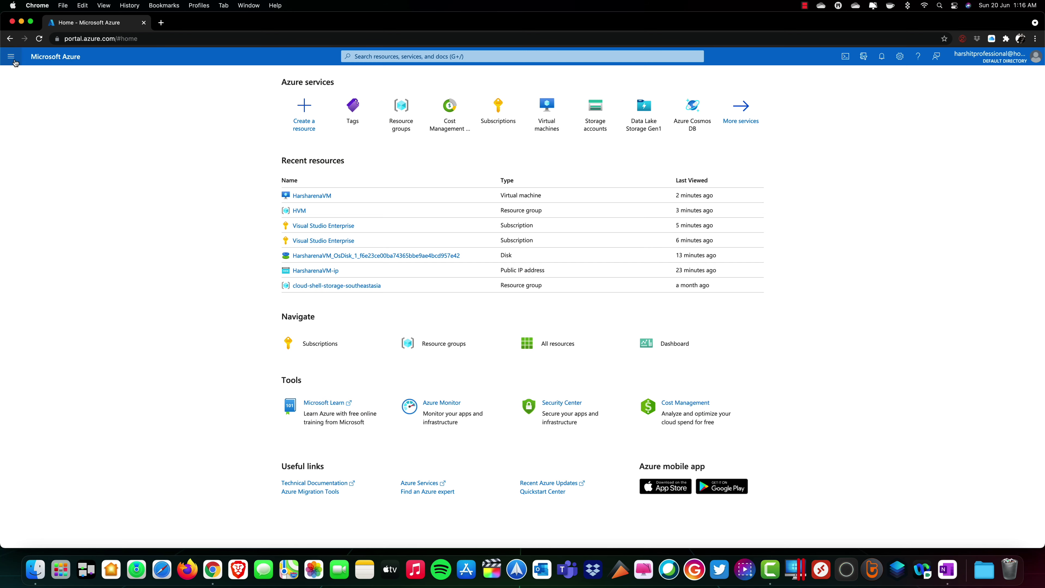
pyautogui.click(328, 350)
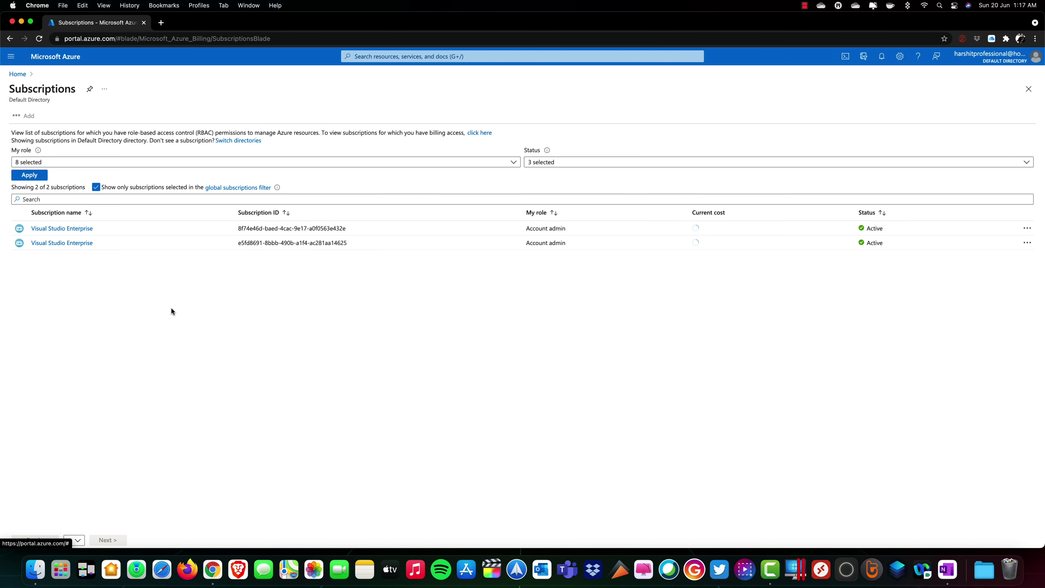
pyautogui.click(81, 229)
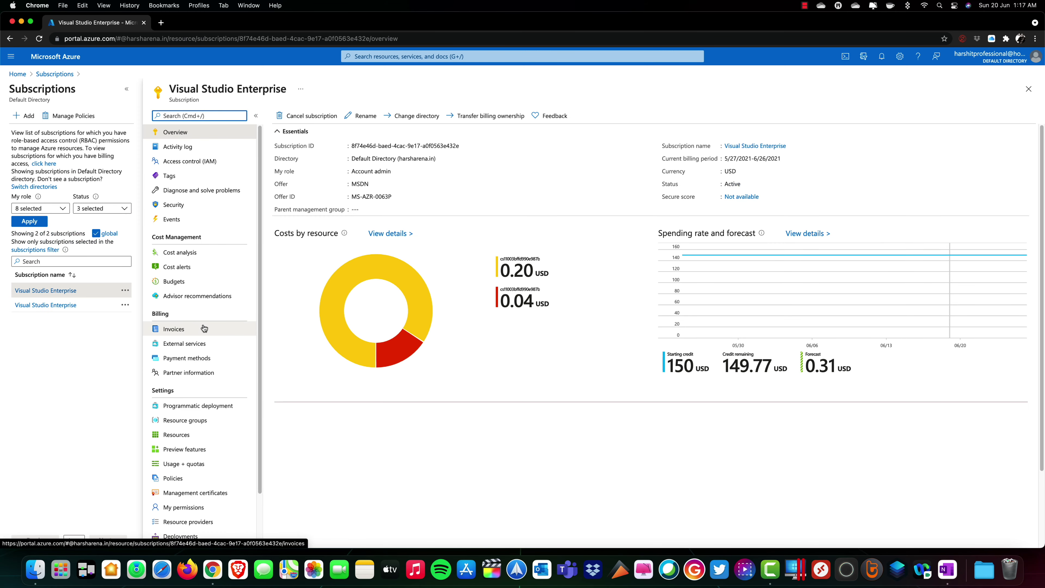
# - In the subscription's cost analysis, group the costs by the ms-resource-usage tag and switch the cost metric to Amortized cost
pyautogui.click(192, 253)
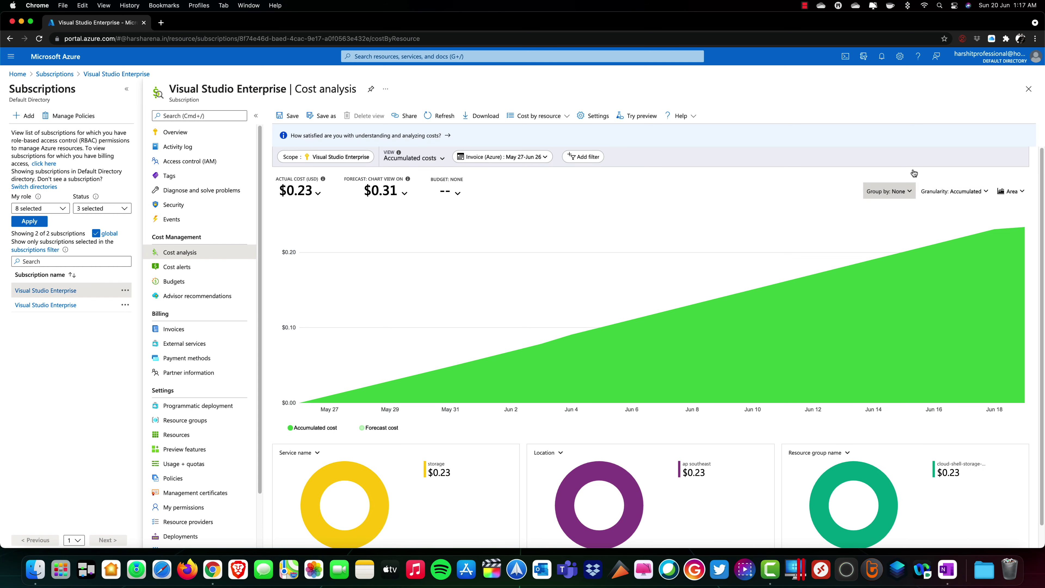
pyautogui.click(912, 169)
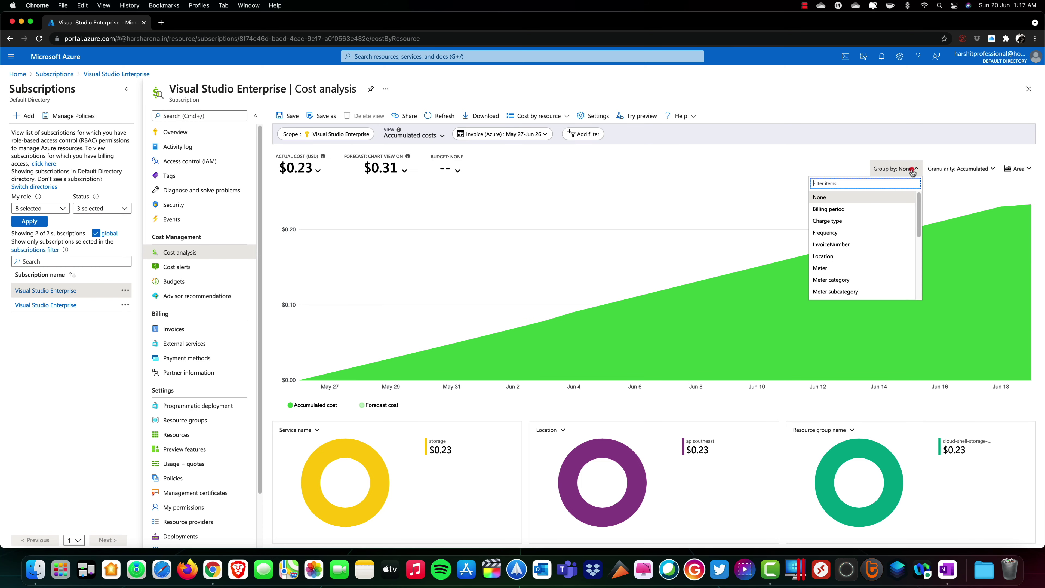
pyautogui.scroll(-5, 819, 251)
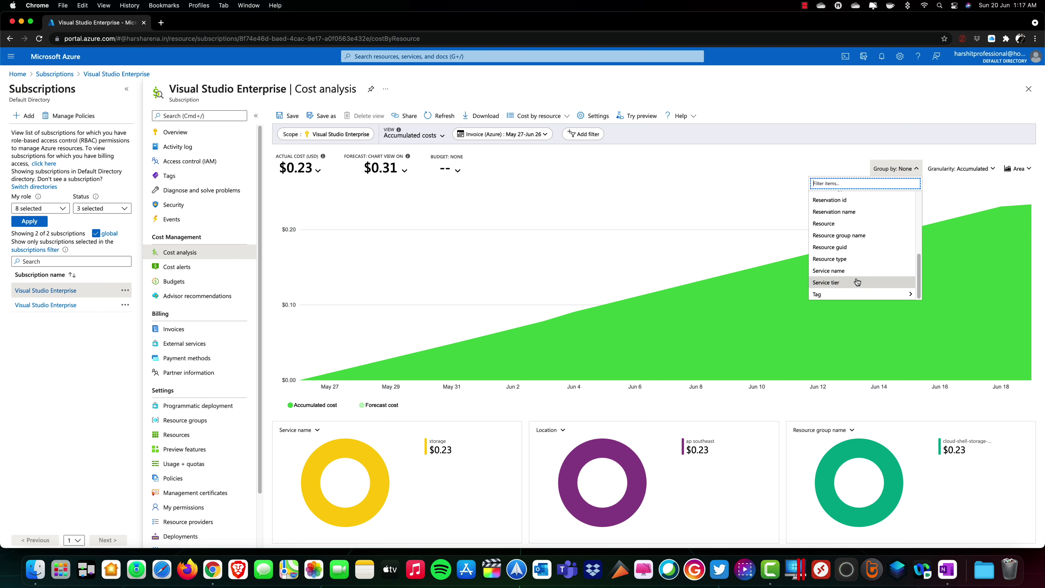
pyautogui.click(853, 295)
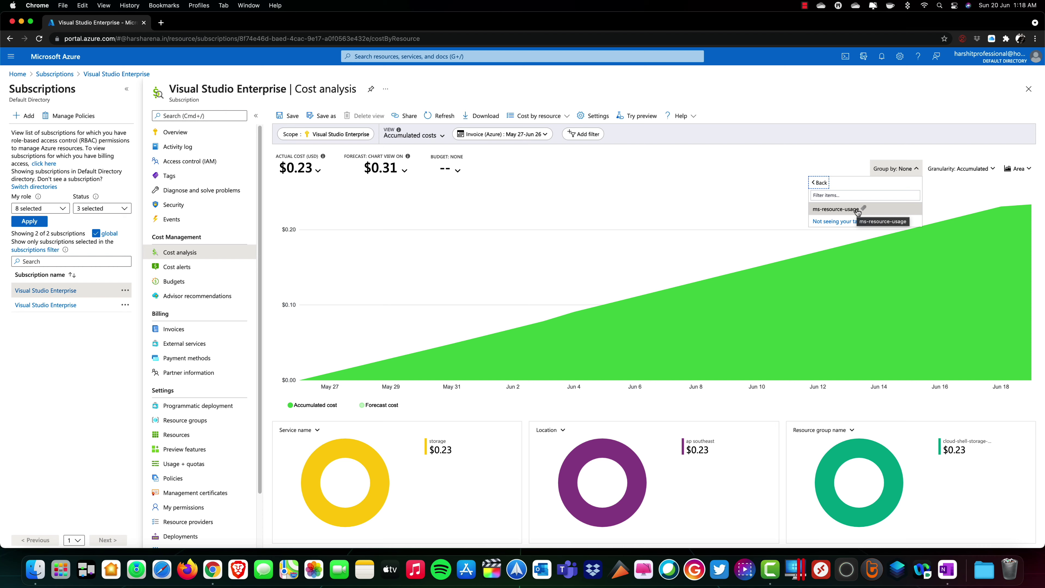
pyautogui.click(836, 209)
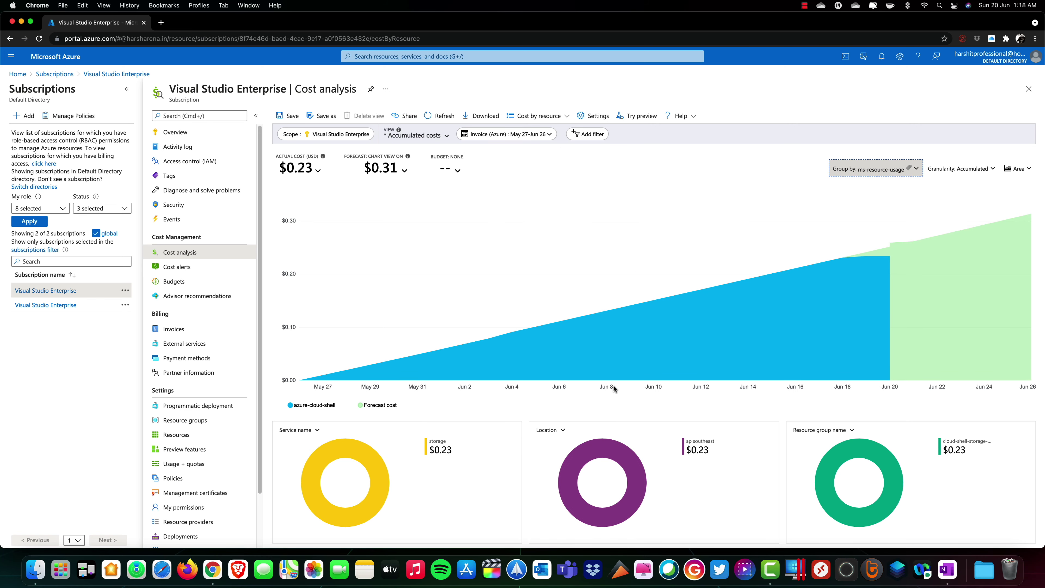
pyautogui.click(319, 170)
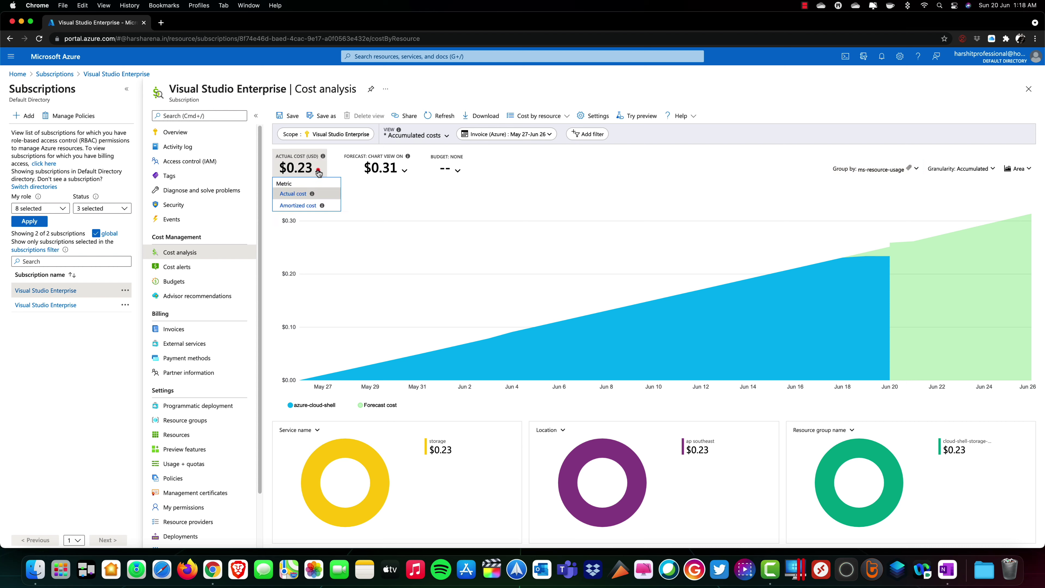
pyautogui.click(294, 205)
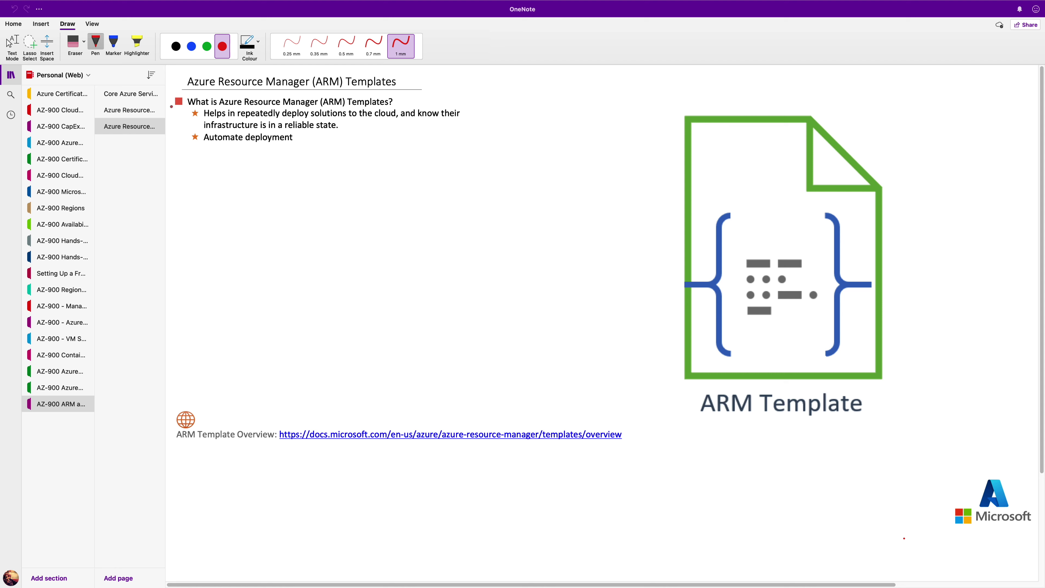
# - In the OneNote page on ARM templates, sketch three stacked red boxes labelled F, B and S and link them with strokes on both sides
pyautogui.moveTo(408, 170)
pyautogui.mouseDown()
pyautogui.moveTo(409, 193)
pyautogui.moveTo(428, 182)
pyautogui.moveTo(409, 193)
pyautogui.moveTo(423, 173)
pyautogui.moveTo(414, 234)
pyautogui.moveTo(429, 210)
pyautogui.moveTo(422, 239)
pyautogui.moveTo(420, 222)
pyautogui.mouseUp()
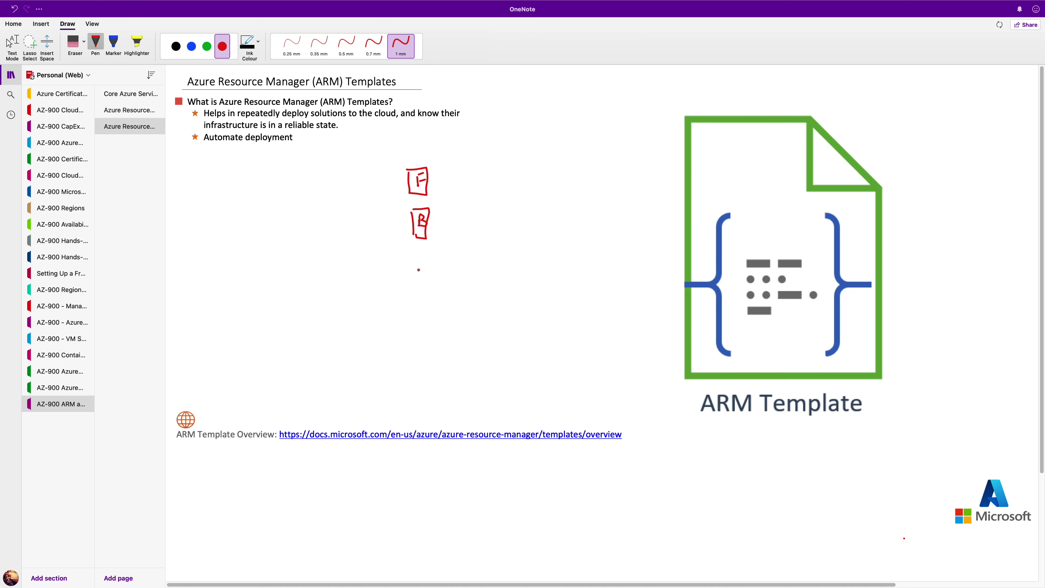
pyautogui.moveTo(416, 261)
pyautogui.mouseDown()
pyautogui.moveTo(416, 284)
pyautogui.moveTo(435, 260)
pyautogui.moveTo(428, 282)
pyautogui.moveTo(421, 274)
pyautogui.mouseUp()
pyautogui.moveTo(407, 184)
pyautogui.mouseDown()
pyautogui.moveTo(385, 196)
pyautogui.moveTo(402, 233)
pyautogui.moveTo(395, 278)
pyautogui.moveTo(413, 279)
pyautogui.mouseUp()
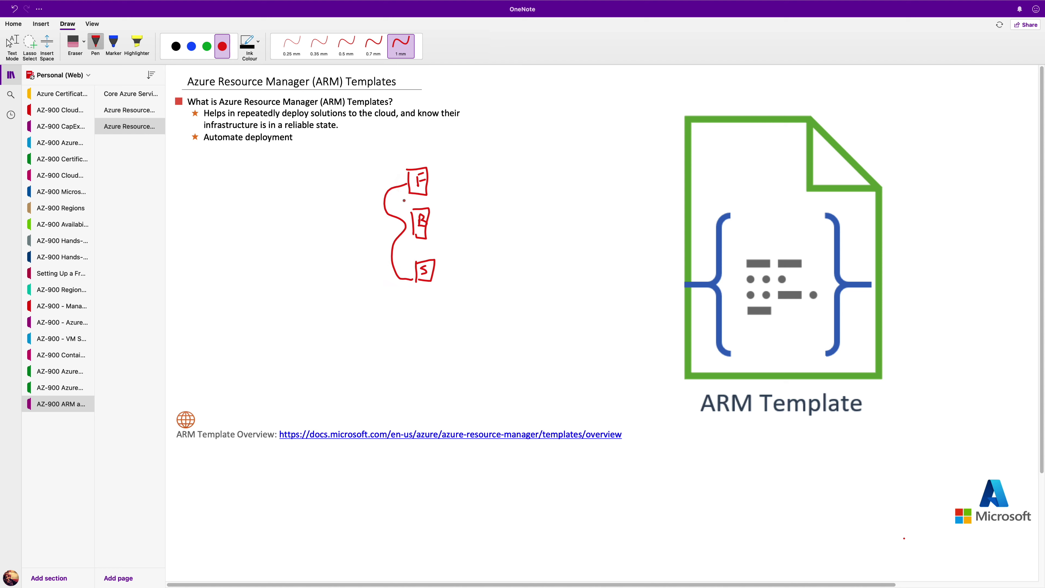
pyautogui.moveTo(381, 214)
pyautogui.mouseDown()
pyautogui.moveTo(369, 223)
pyautogui.moveTo(389, 238)
pyautogui.moveTo(369, 237)
pyautogui.mouseUp()
pyautogui.moveTo(432, 185); pyautogui.dragTo(455, 212)
pyautogui.moveTo(440, 268); pyautogui.dragTo(466, 213)
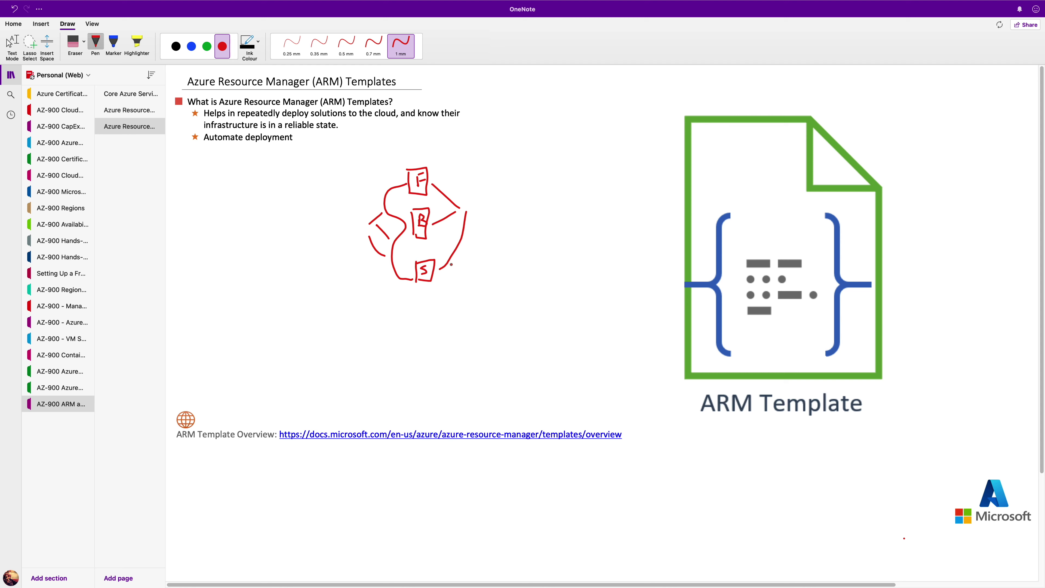
# - Enclose the three boxes in a loop labelled AT and add check marks at box F, beside the loop and at the first star bullet
pyautogui.moveTo(421, 157)
pyautogui.mouseDown()
pyautogui.moveTo(358, 186)
pyautogui.moveTo(366, 288)
pyautogui.moveTo(441, 308)
pyautogui.moveTo(487, 241)
pyautogui.moveTo(449, 156)
pyautogui.moveTo(401, 149)
pyautogui.moveTo(401, 162)
pyautogui.mouseUp()
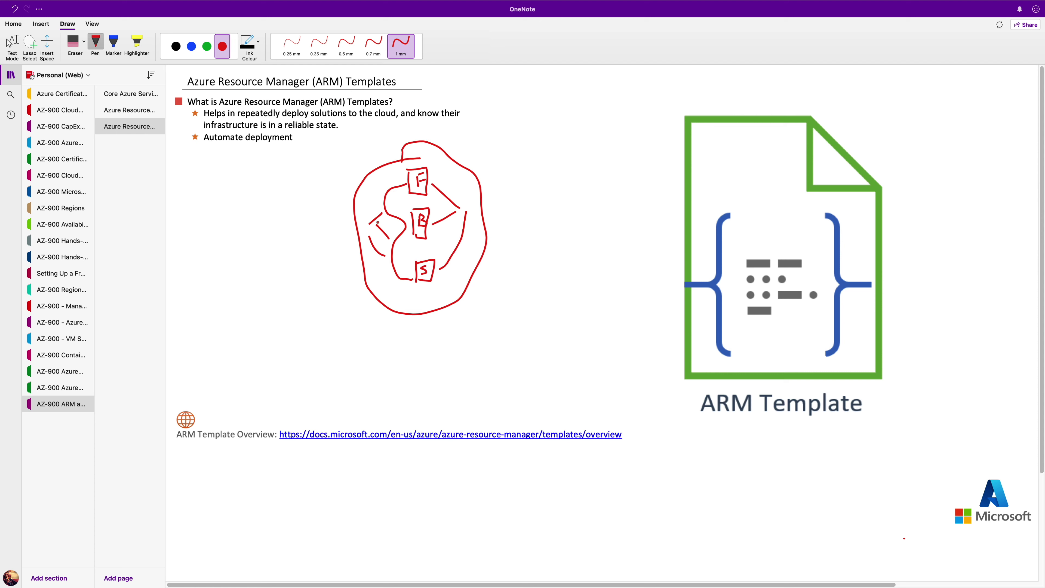
pyautogui.moveTo(428, 168); pyautogui.dragTo(443, 163)
pyautogui.moveTo(354, 238)
pyautogui.mouseDown()
pyautogui.moveTo(297, 241)
pyautogui.moveTo(317, 249)
pyautogui.moveTo(322, 233)
pyautogui.mouseUp()
pyautogui.moveTo(494, 196)
pyautogui.mouseDown()
pyautogui.moveTo(502, 206)
pyautogui.moveTo(535, 162)
pyautogui.mouseUp()
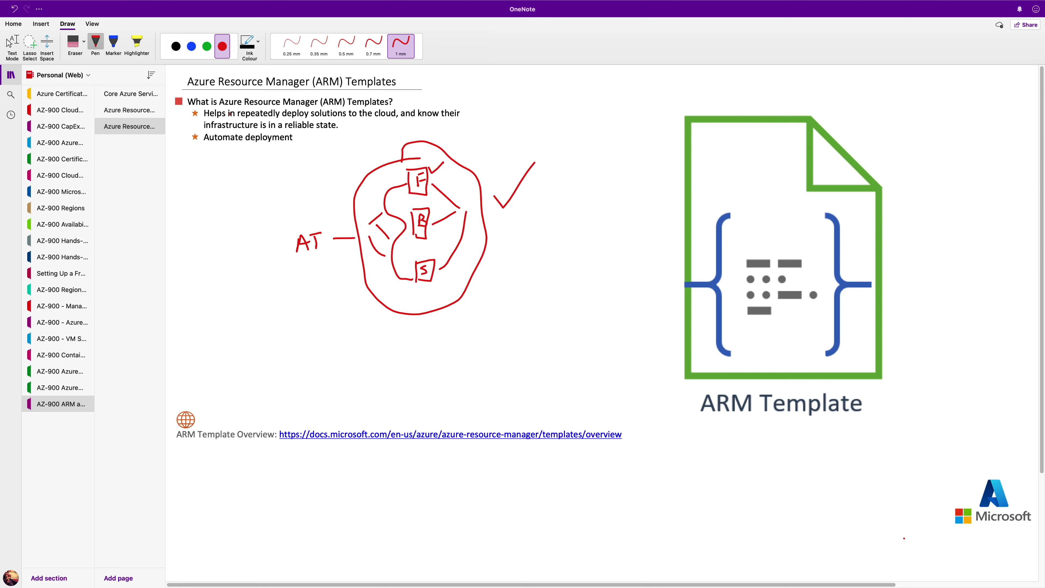
pyautogui.moveTo(187, 115); pyautogui.dragTo(201, 107)
# - Switch to PowerPoint through the system search and create a presentation from the Welcome to PowerPoint template
pyautogui.moveTo(747, 2)
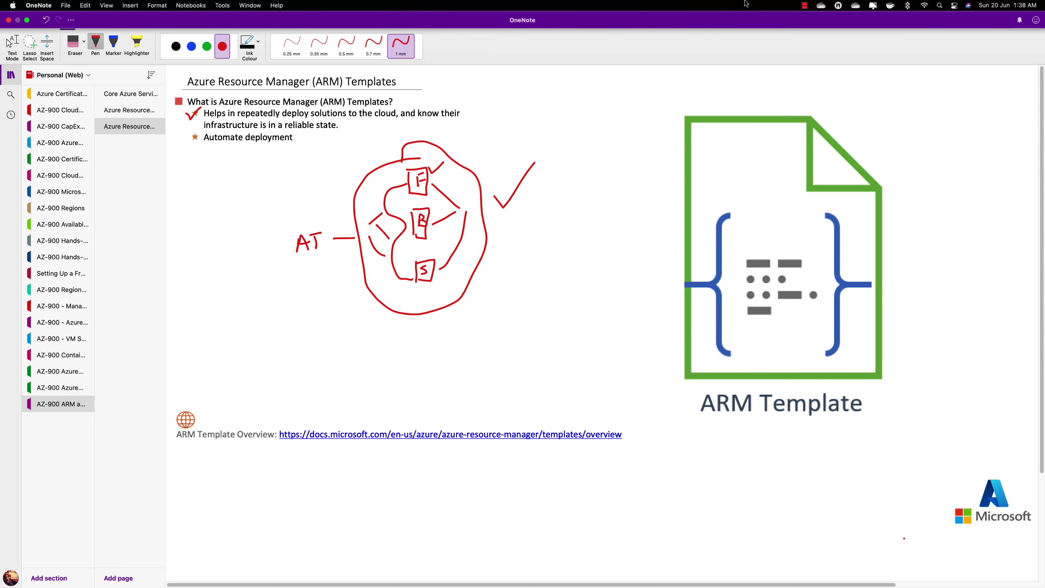
pyautogui.click(939, 5)
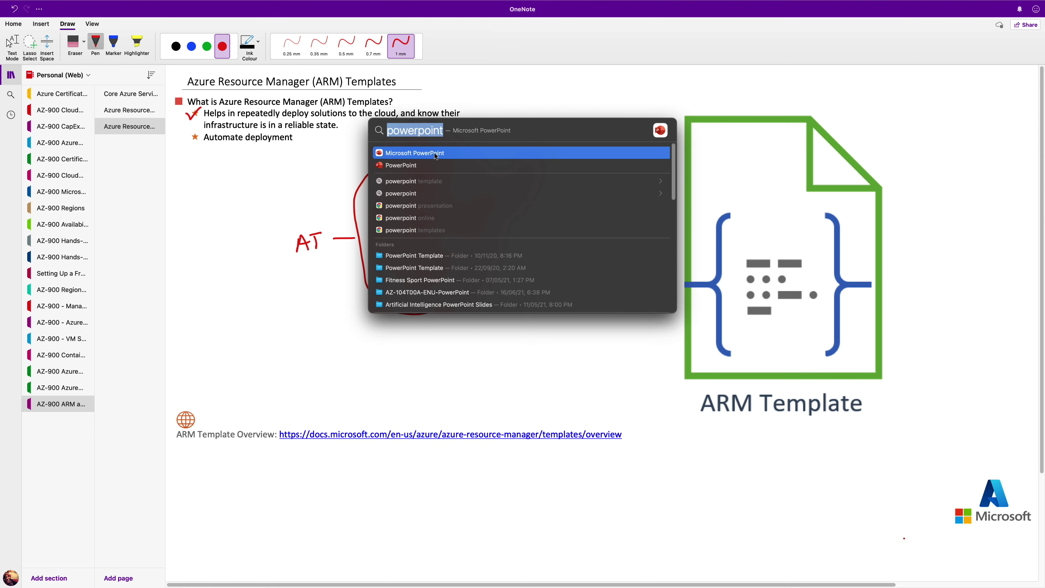
pyautogui.press('Escape')
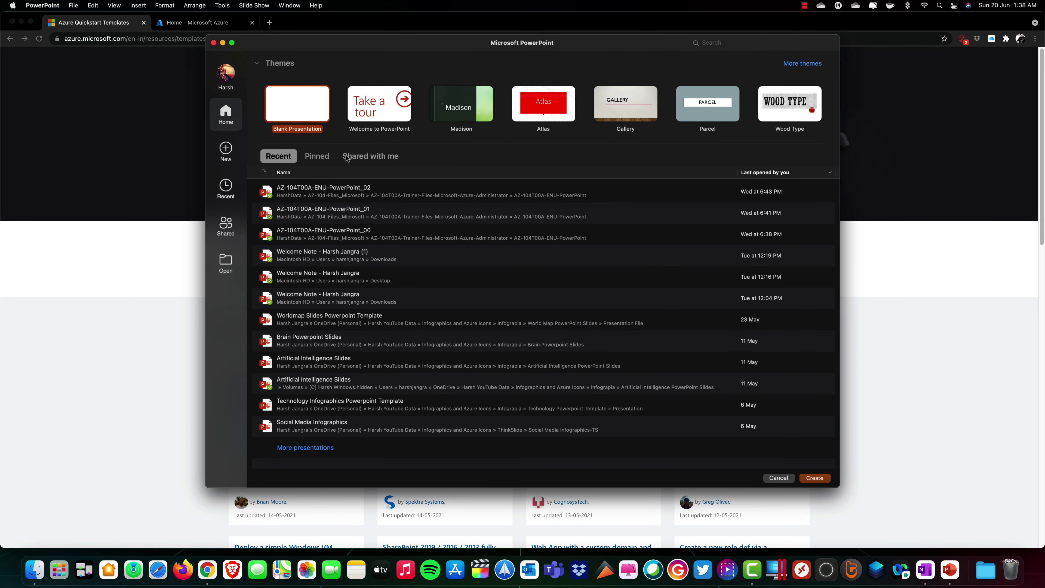
pyautogui.click(378, 113)
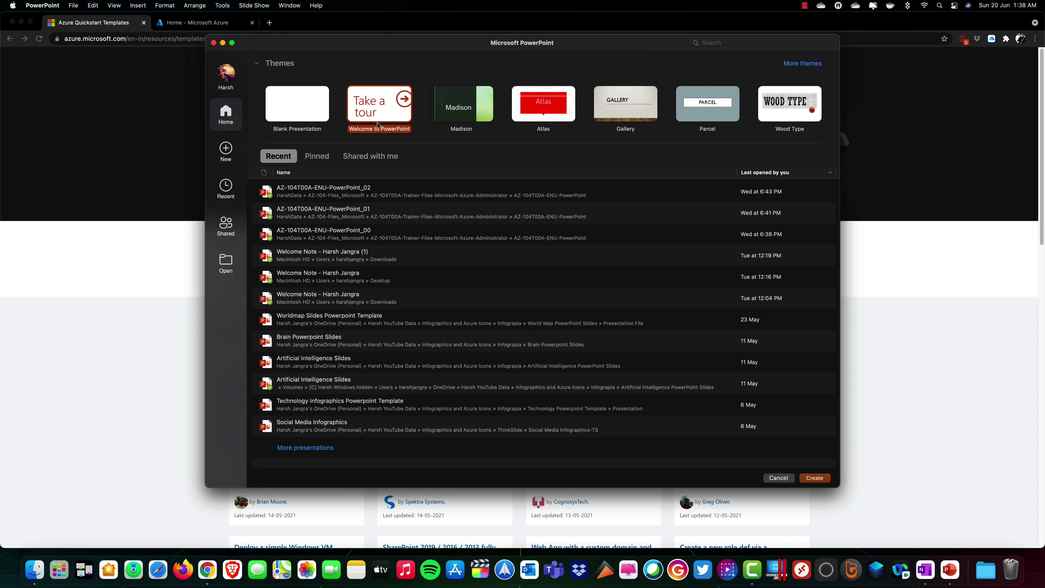
pyautogui.click(386, 117)
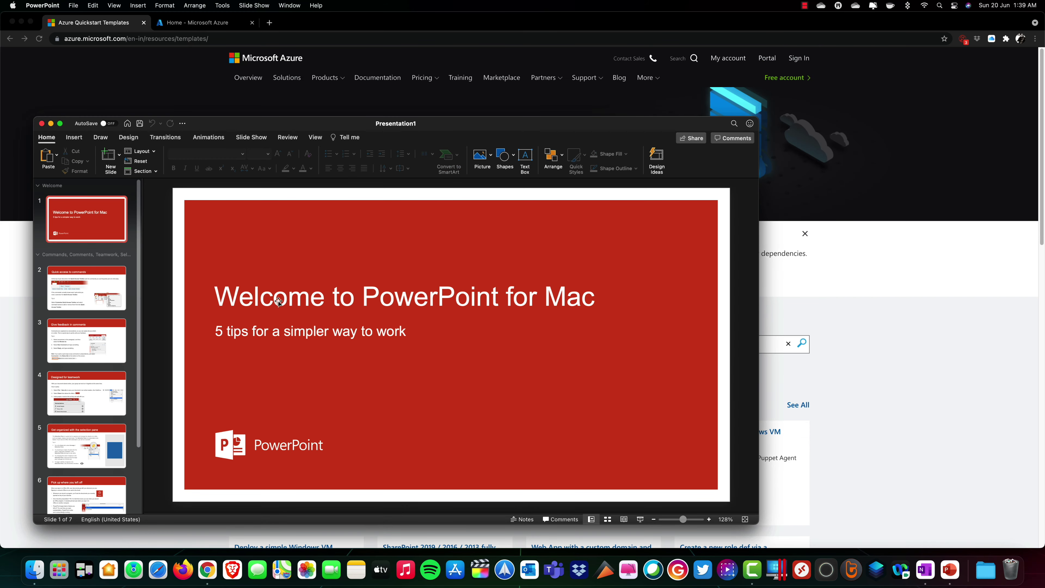
# - Replace "PowerPoint for Mac" in the first slide's title with the presenter's name, keeping "Welcome to"
pyautogui.click(591, 298)
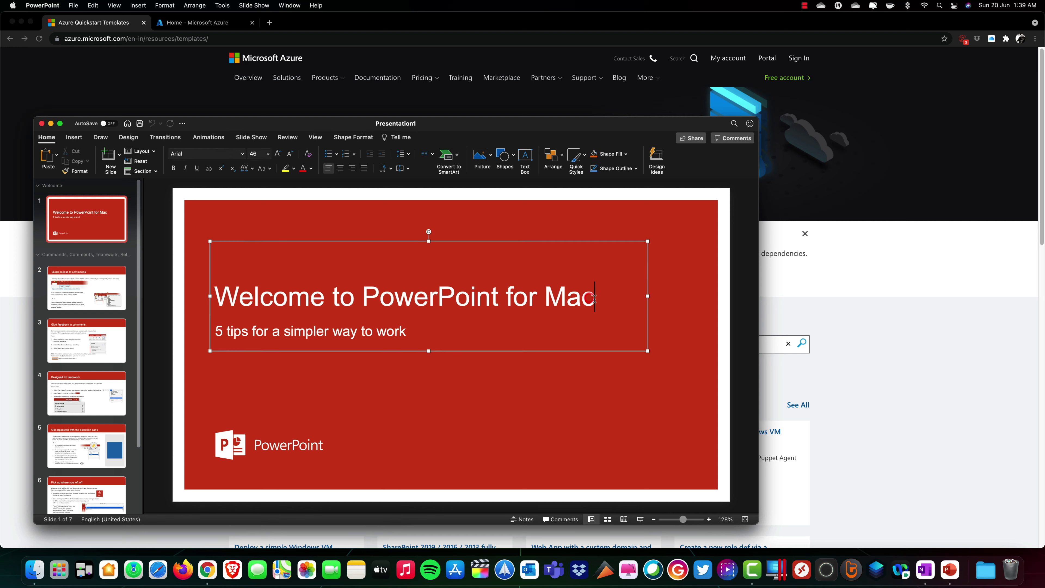
pyautogui.press('BackSpace')
pyautogui.press('BackSpace')
pyautogui.press('BackSpace')
pyautogui.press('BackSpace')
pyautogui.press('BackSpace')
pyautogui.press('BackSpace')
pyautogui.press('BackSpace')
pyautogui.press('BackSpace')
pyautogui.press('BackSpace')
pyautogui.press('BackSpace')
pyautogui.press('BackSpace')
pyautogui.press('BackSpace')
pyautogui.press('BackSpace')
pyautogui.press('BackSpace')
pyautogui.press('BackSpace')
pyautogui.press('BackSpace')
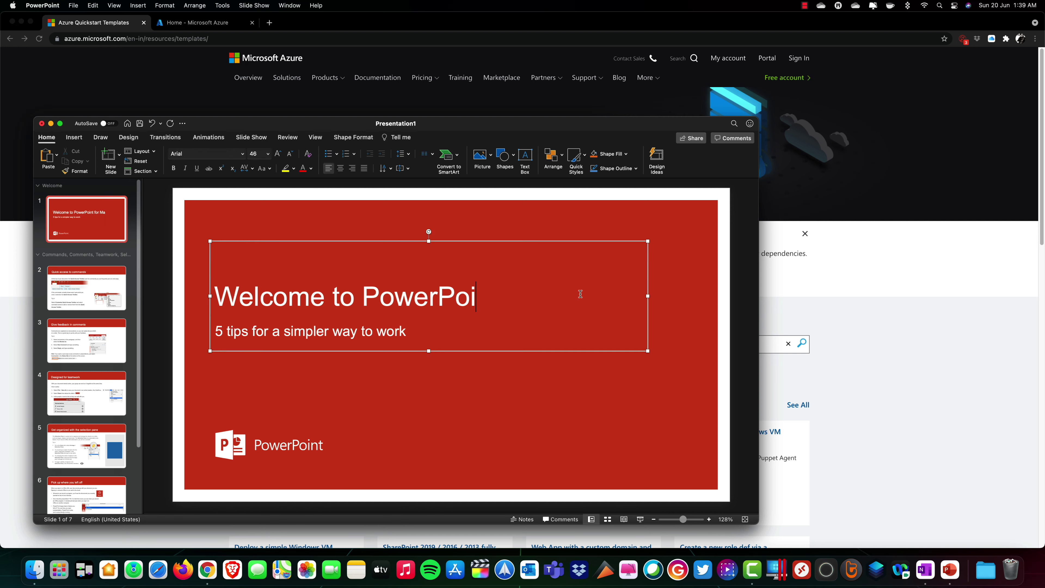
pyautogui.press('BackSpace')
pyautogui.press('BackSpace')
pyautogui.press('BackSpace')
pyautogui.press('BackSpace')
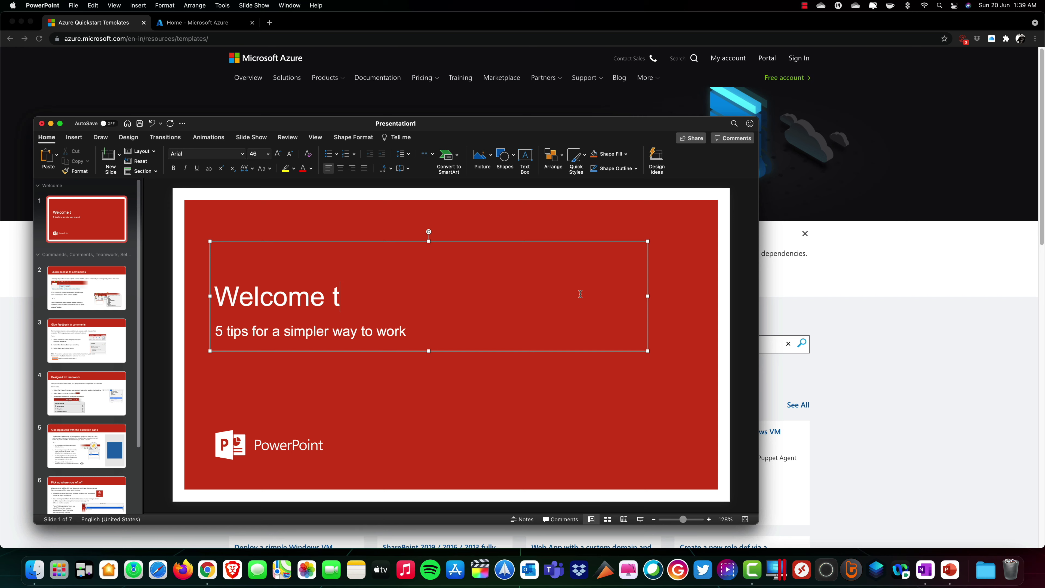
pyautogui.write('o Harsh')
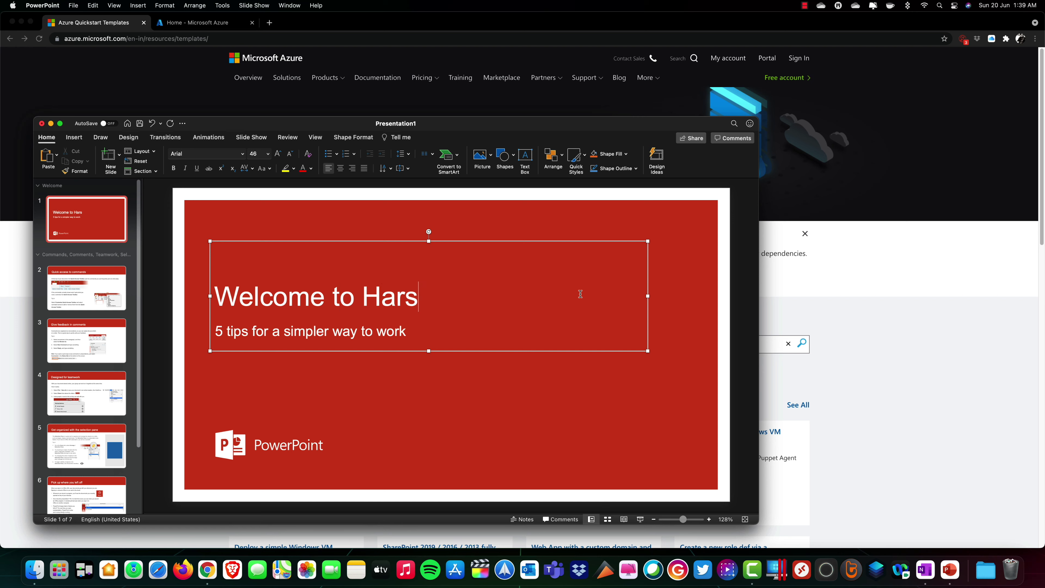